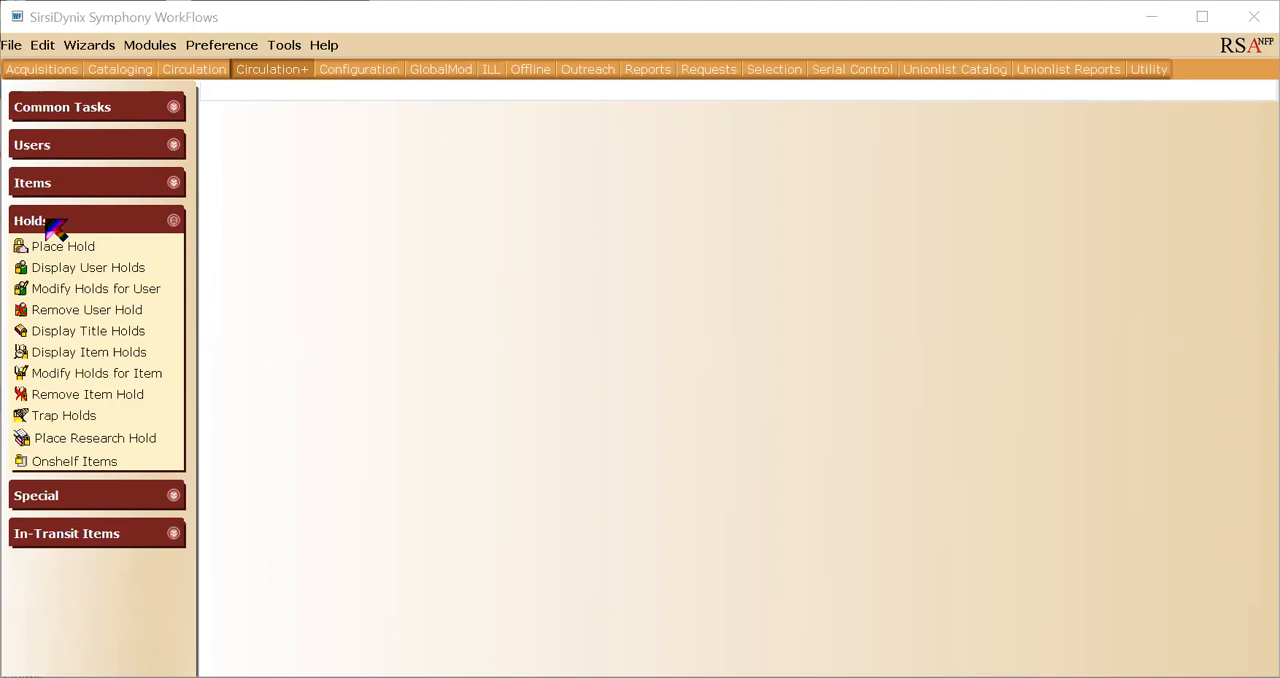
- Start a Place Research Hold and browse the user list for the patron's name
click(80, 444)
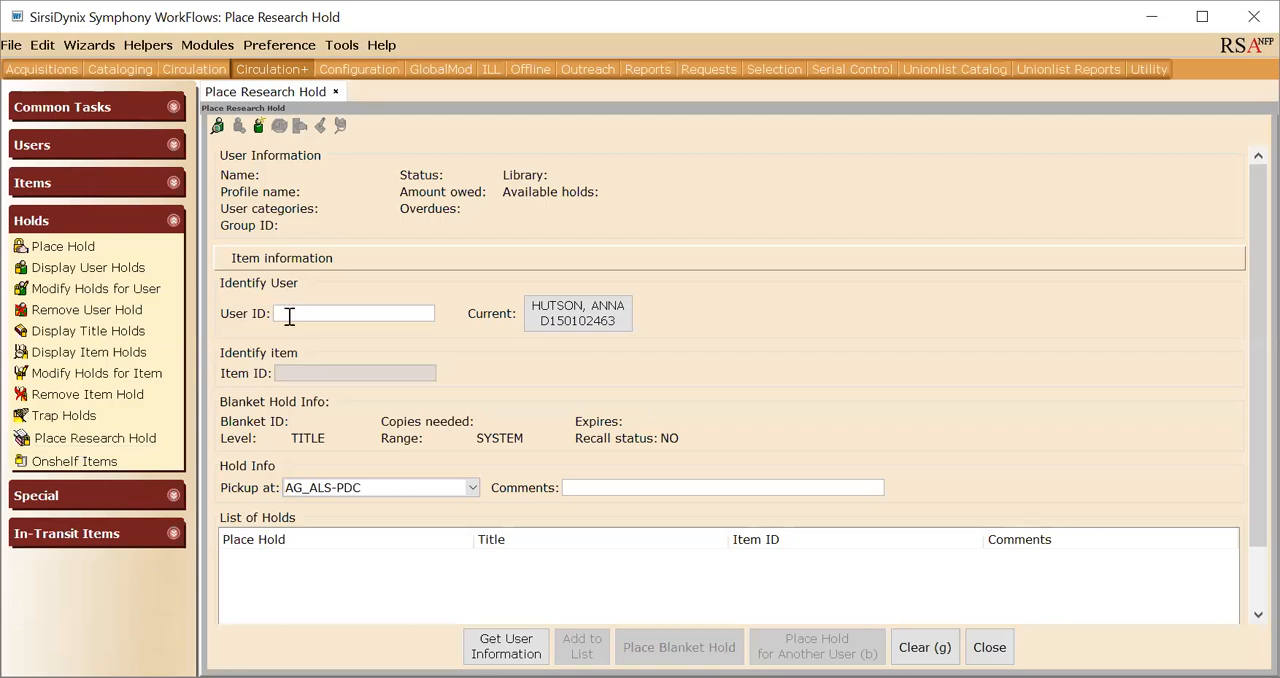
click(219, 127)
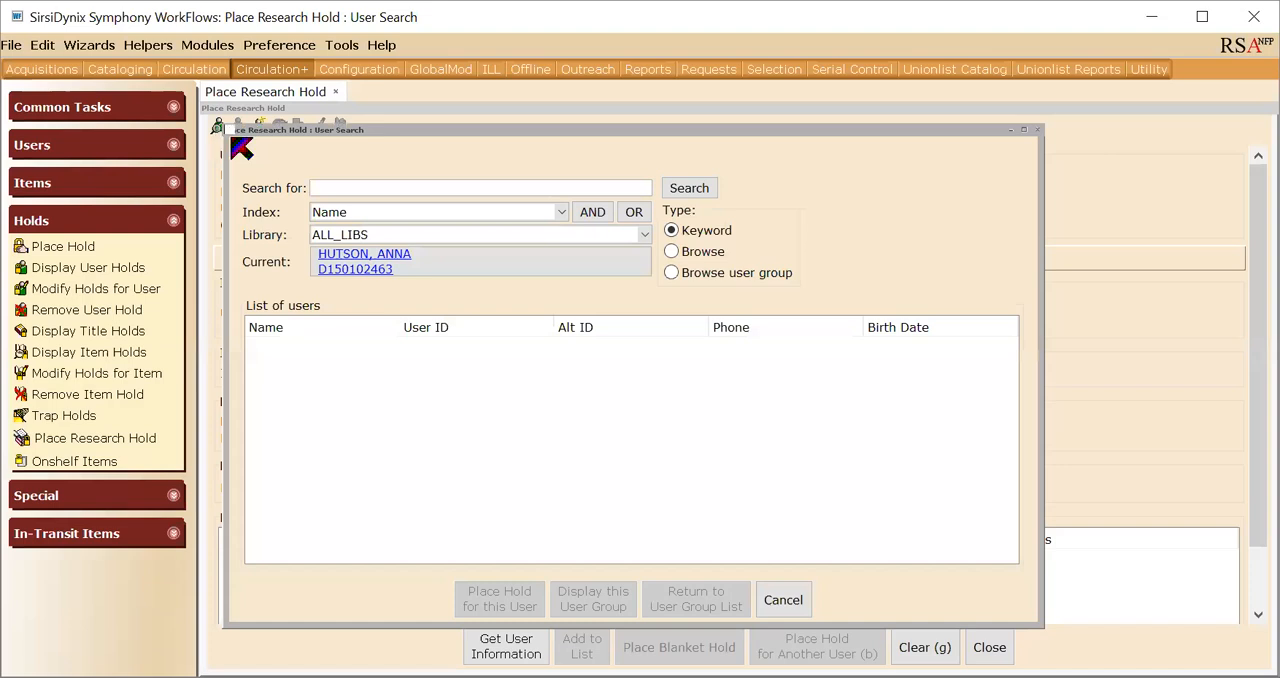
click(703, 251)
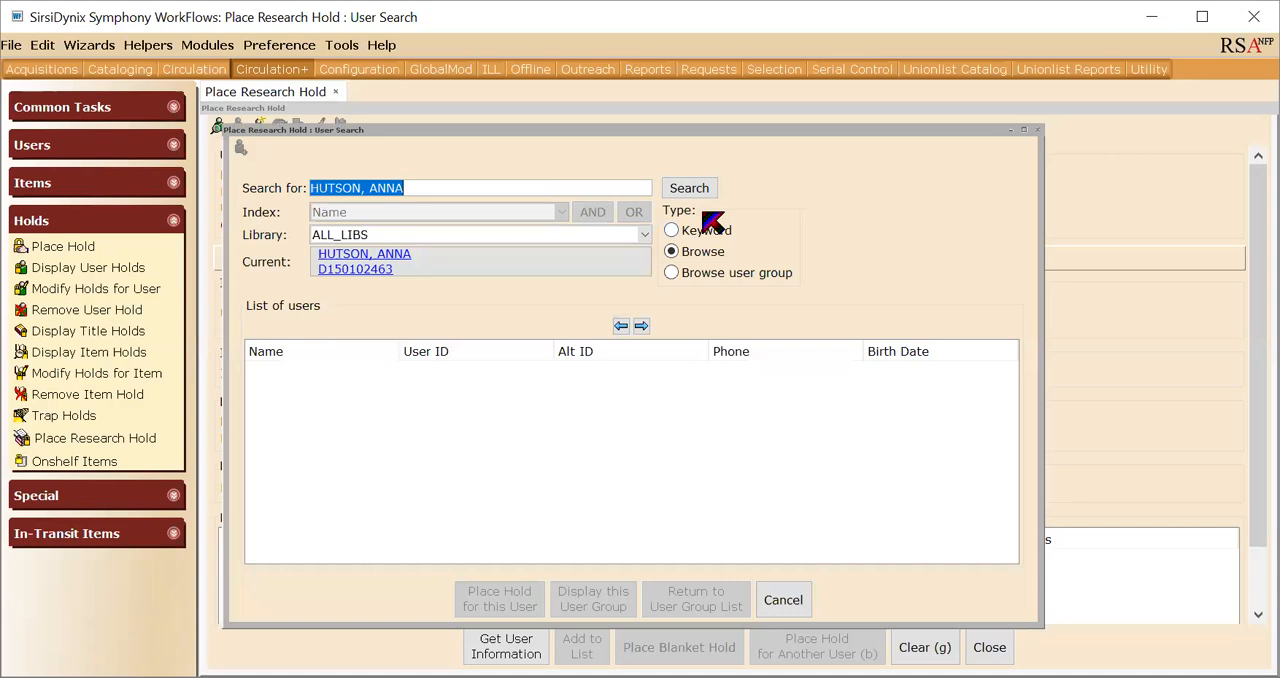
click(689, 188)
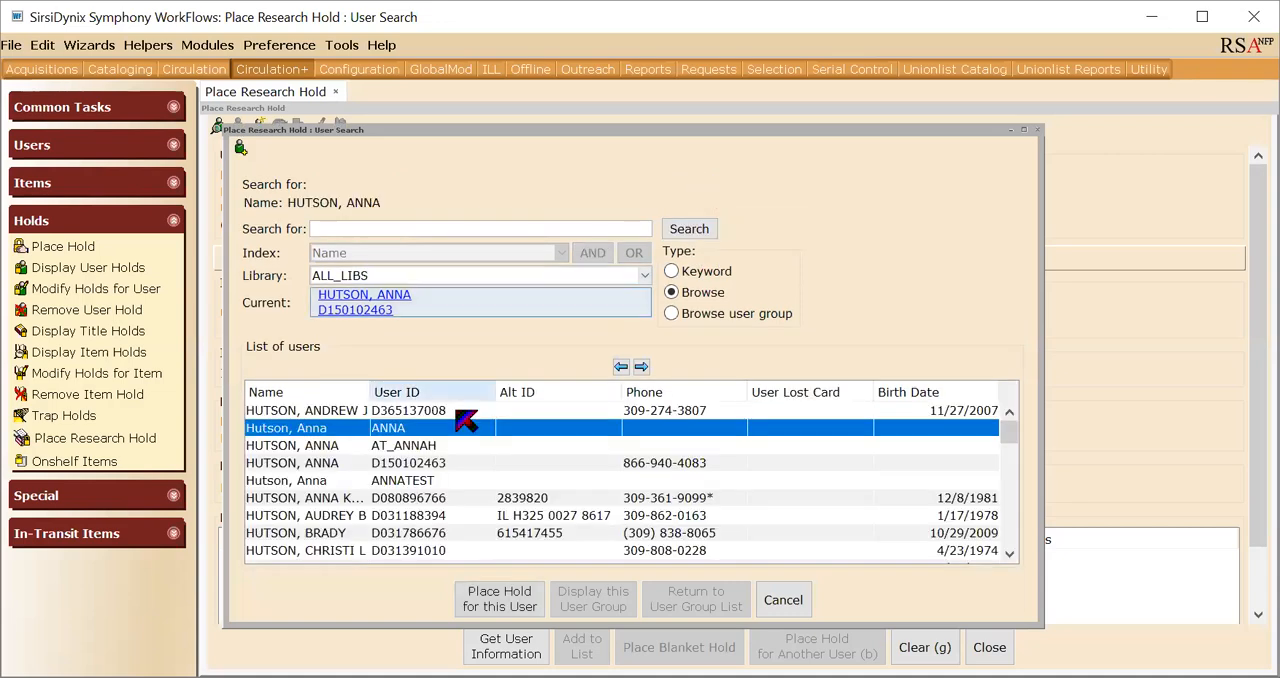
- Choose the patron's record with the matching current user ID as the hold recipient and acknowledge the user alert
click(328, 463)
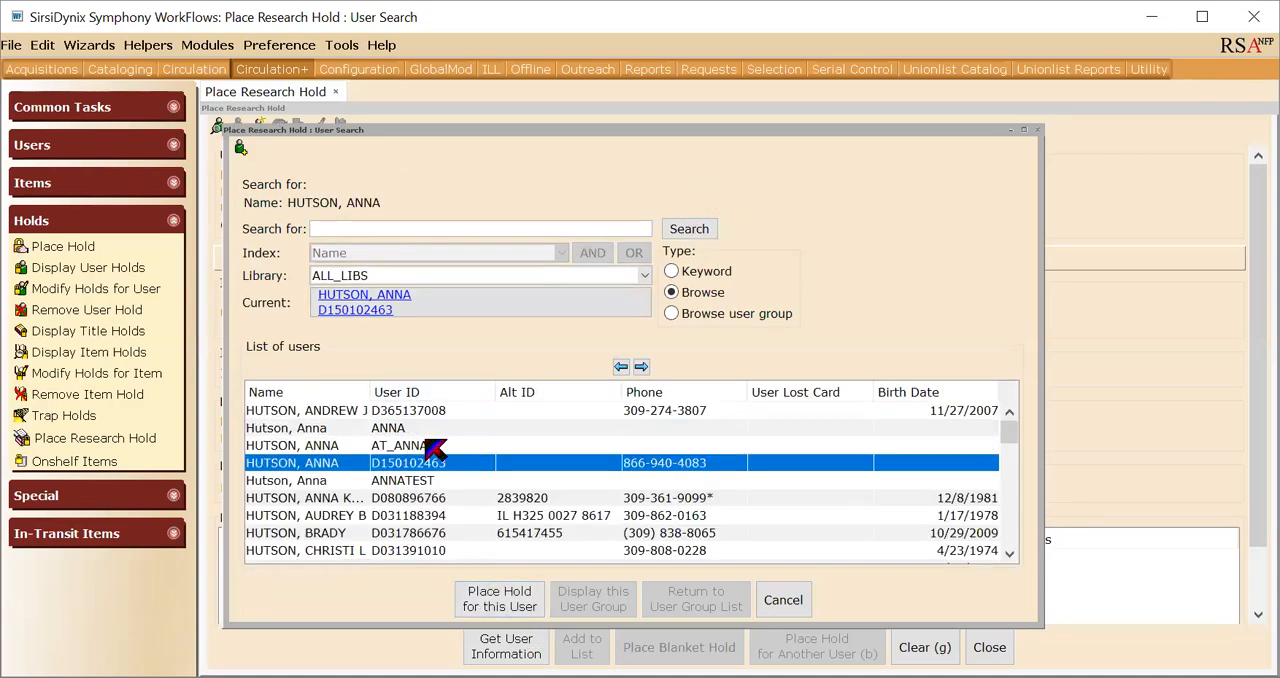
click(500, 600)
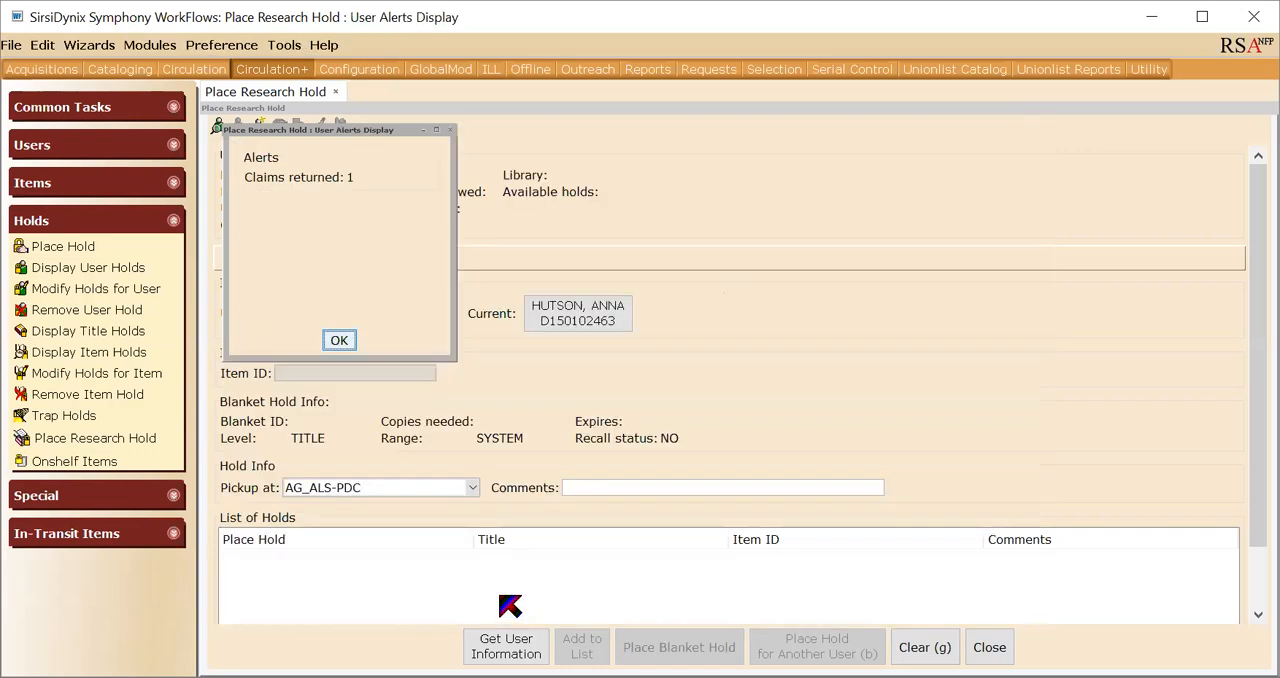
click(340, 342)
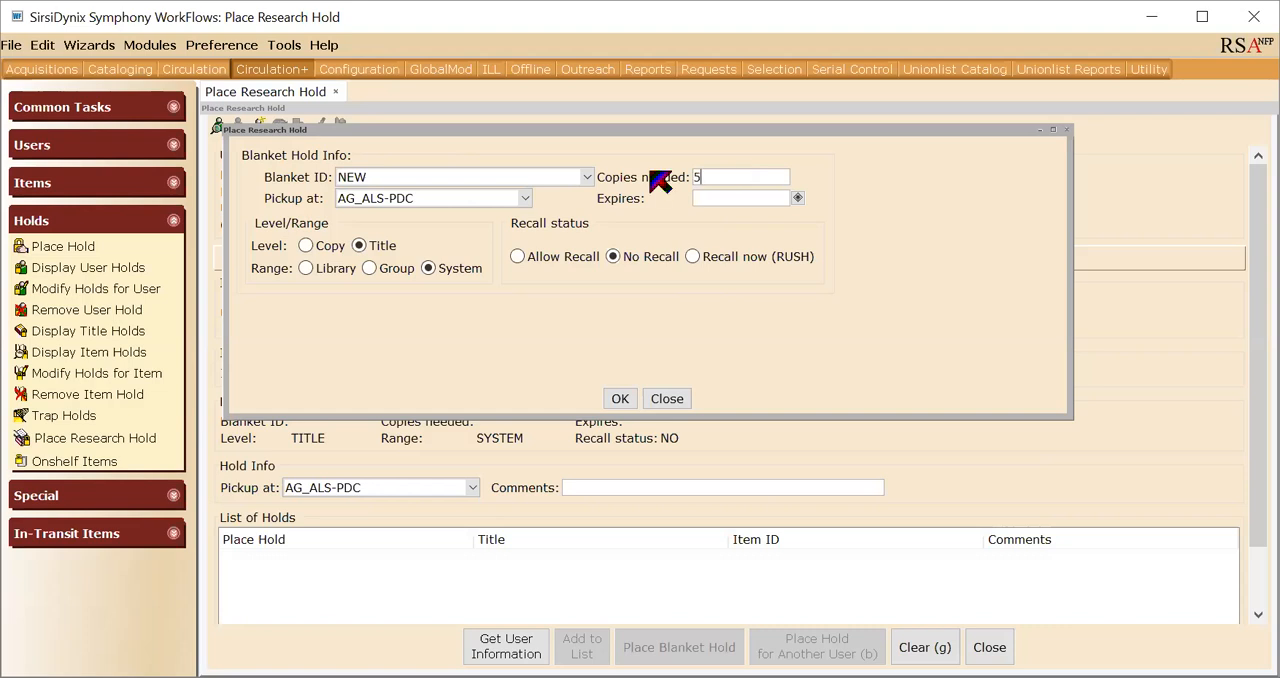
- Set the new blanket hold's pickup location to P2_LINCOLN
click(526, 197)
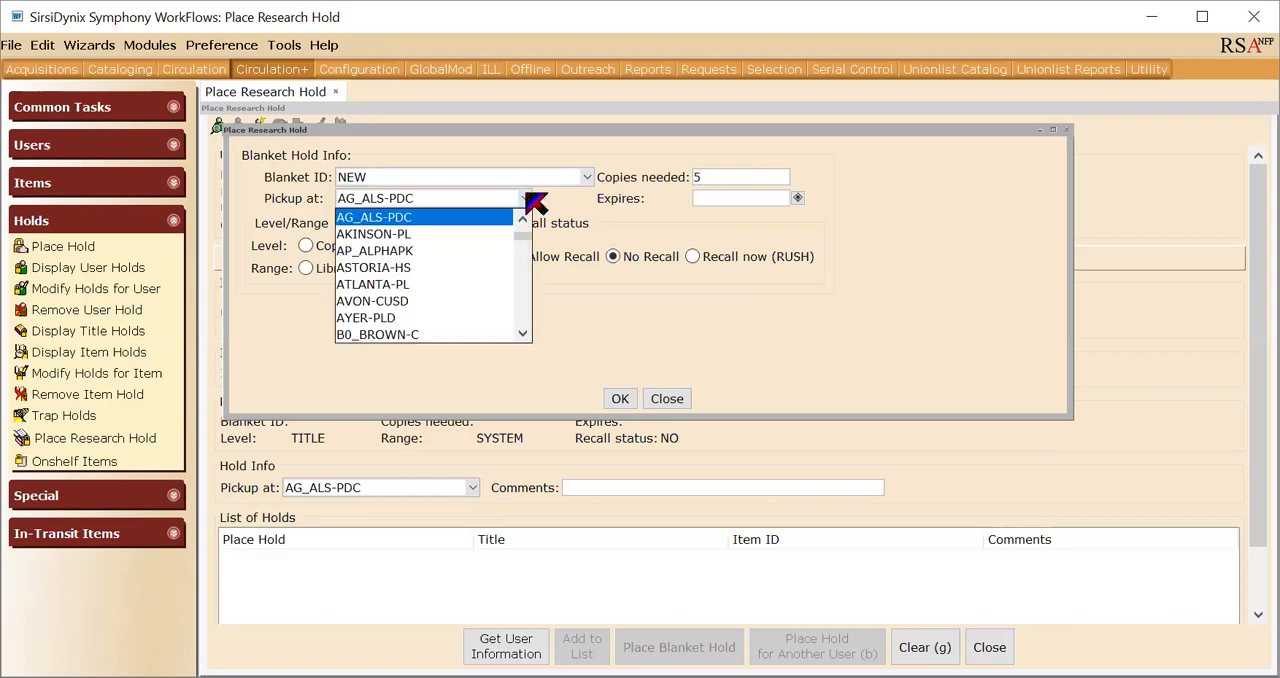
key(p)
key(p)
key(p)
key(Tab)
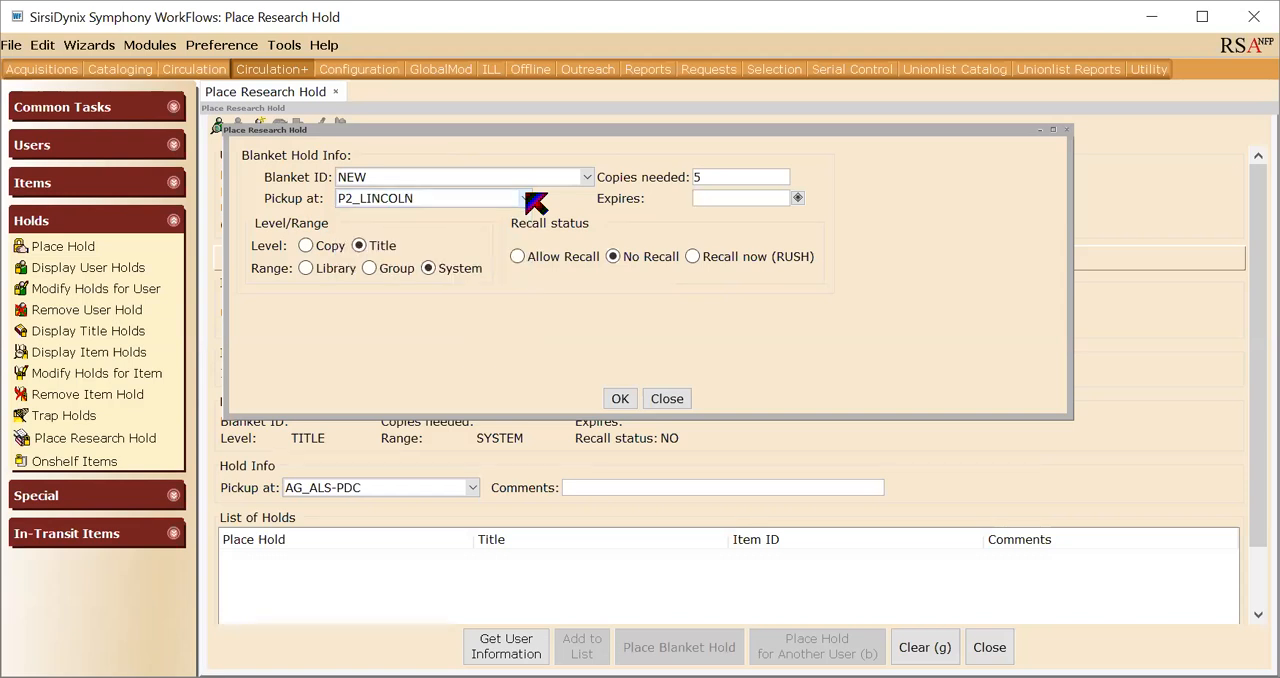
- Set the blanket hold to expire on 10/31/2019 and accept the blanket hold settings
click(798, 199)
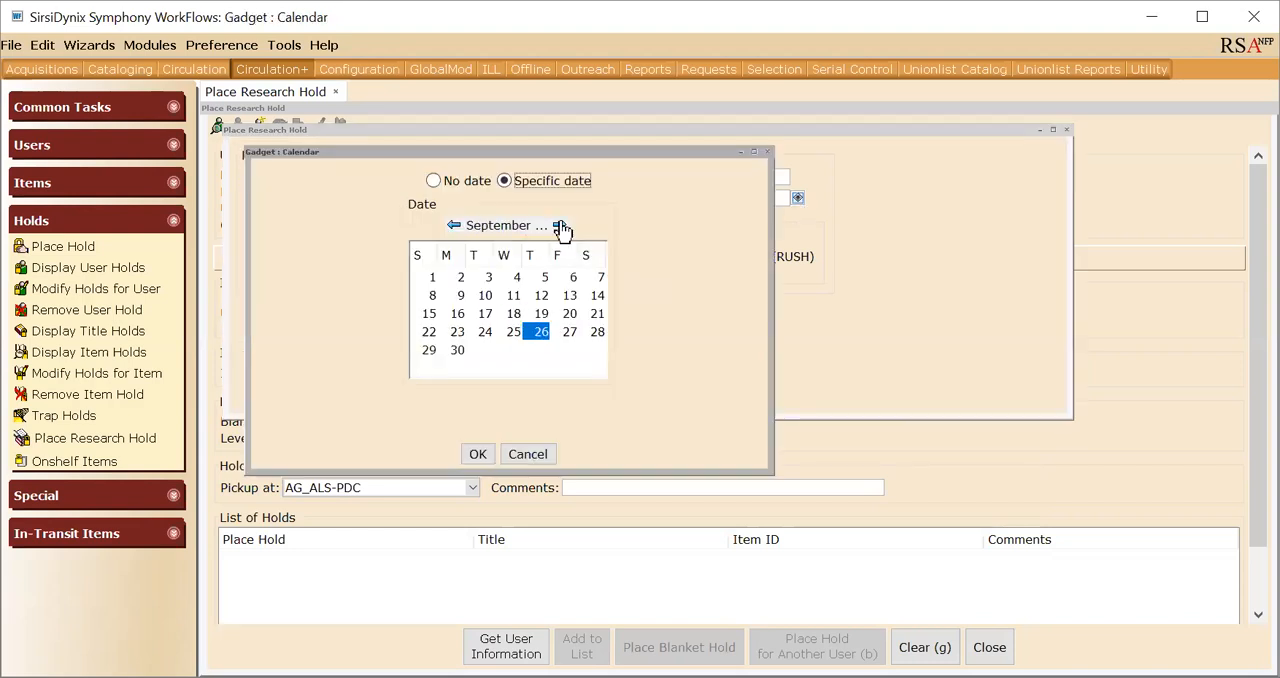
click(560, 226)
click(541, 351)
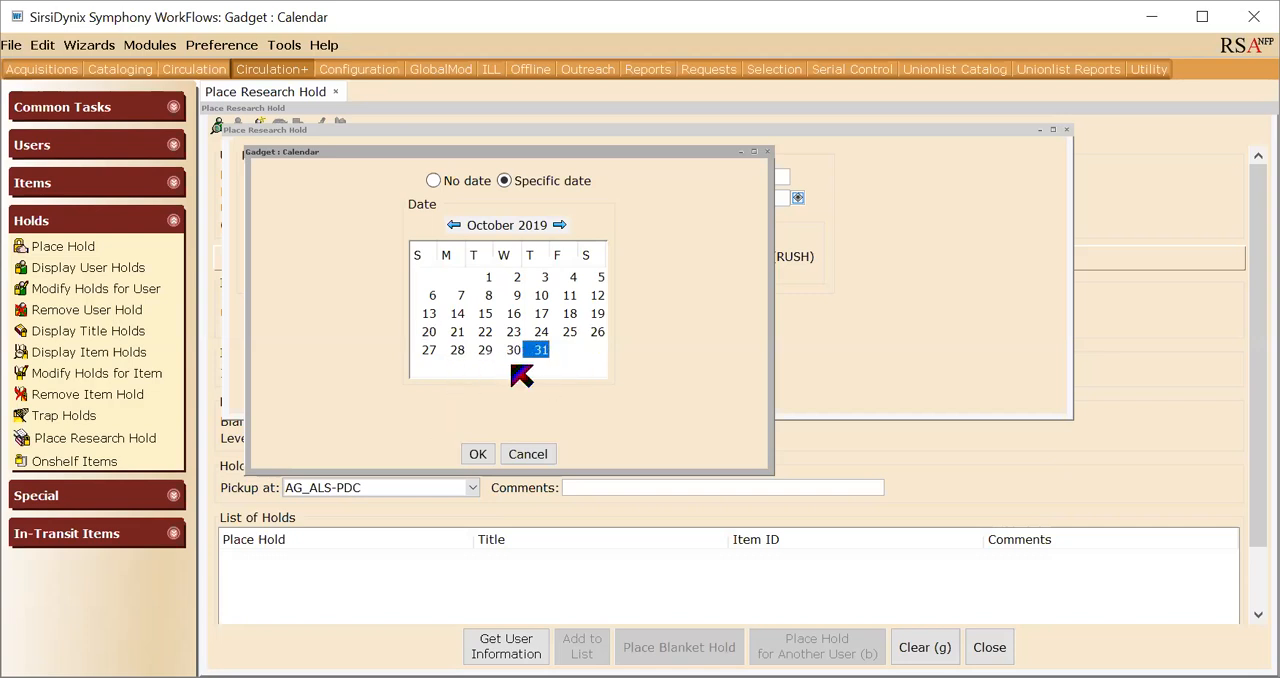
click(484, 456)
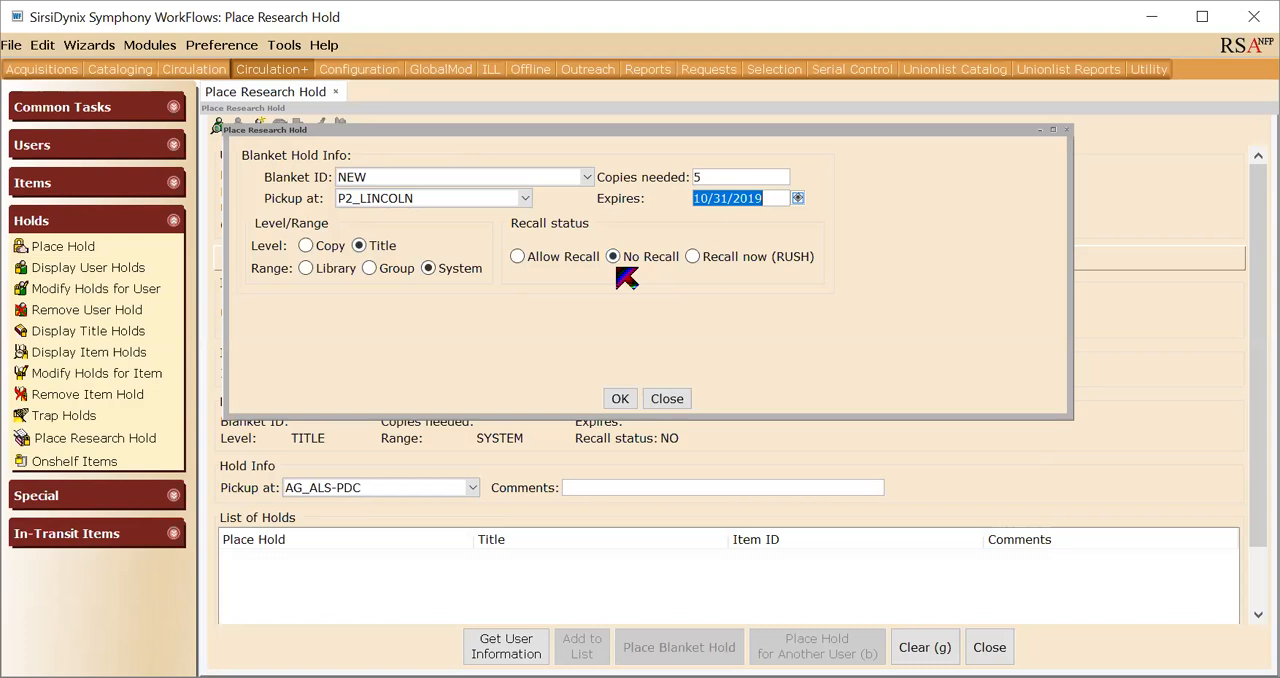
click(627, 400)
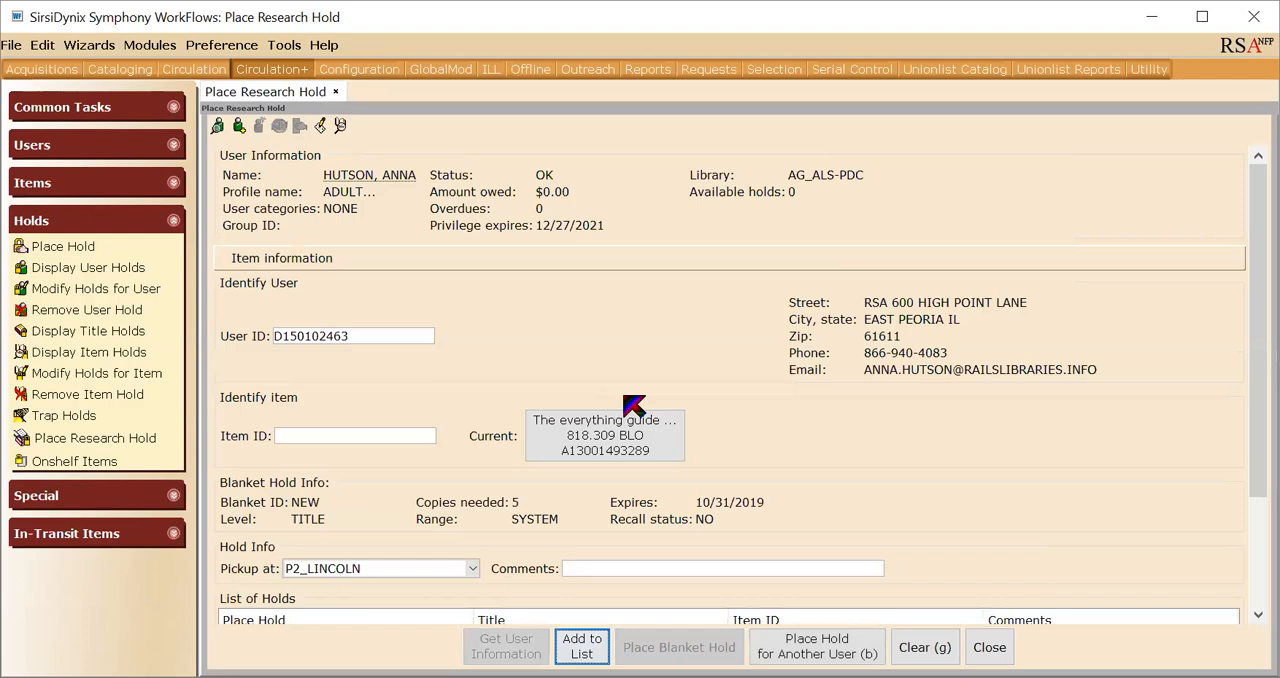
- Browse items by subject for "Poe, edgar allen" and follow the cross-reference to "Poe, Edgar Allan, 1809-1849"
click(340, 127)
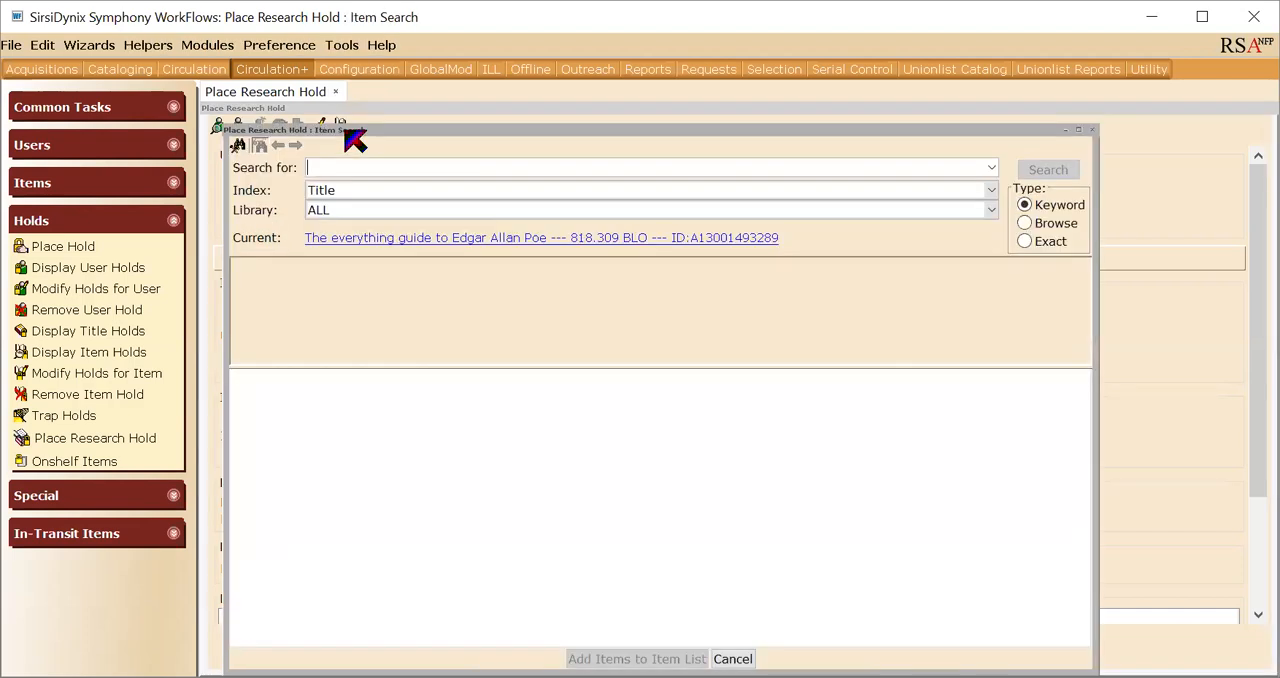
click(1052, 224)
click(590, 172)
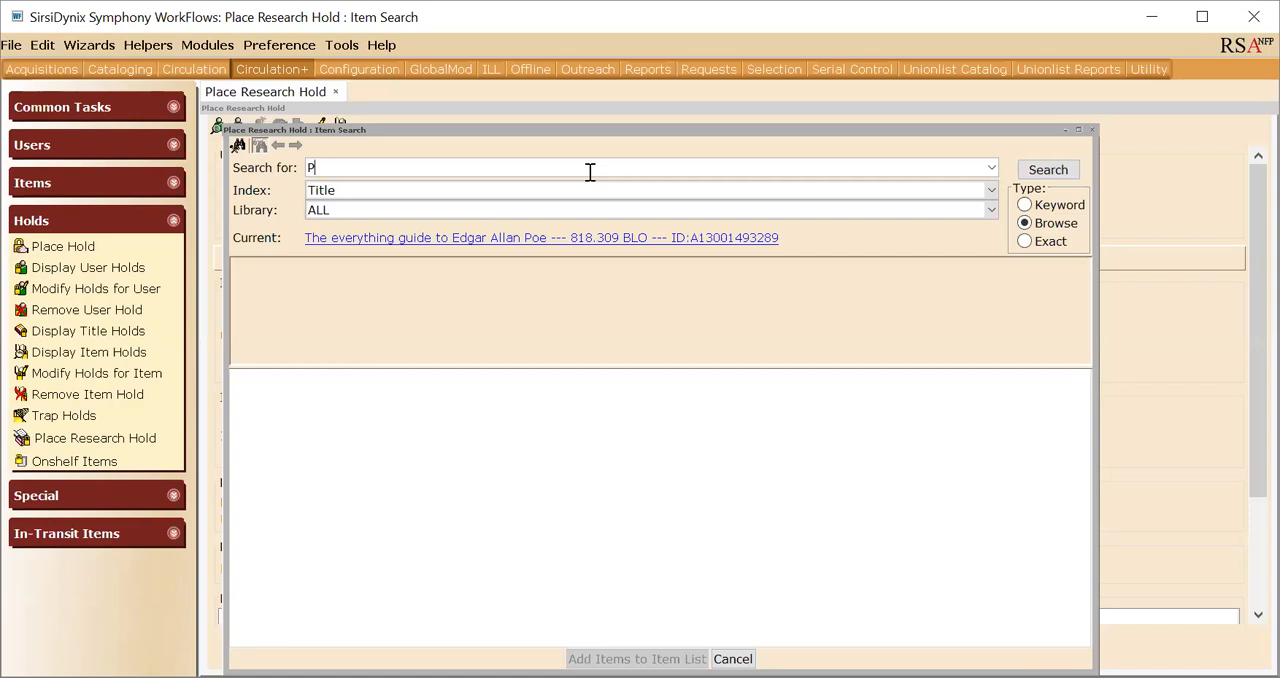
text(Poe, edgar allen)
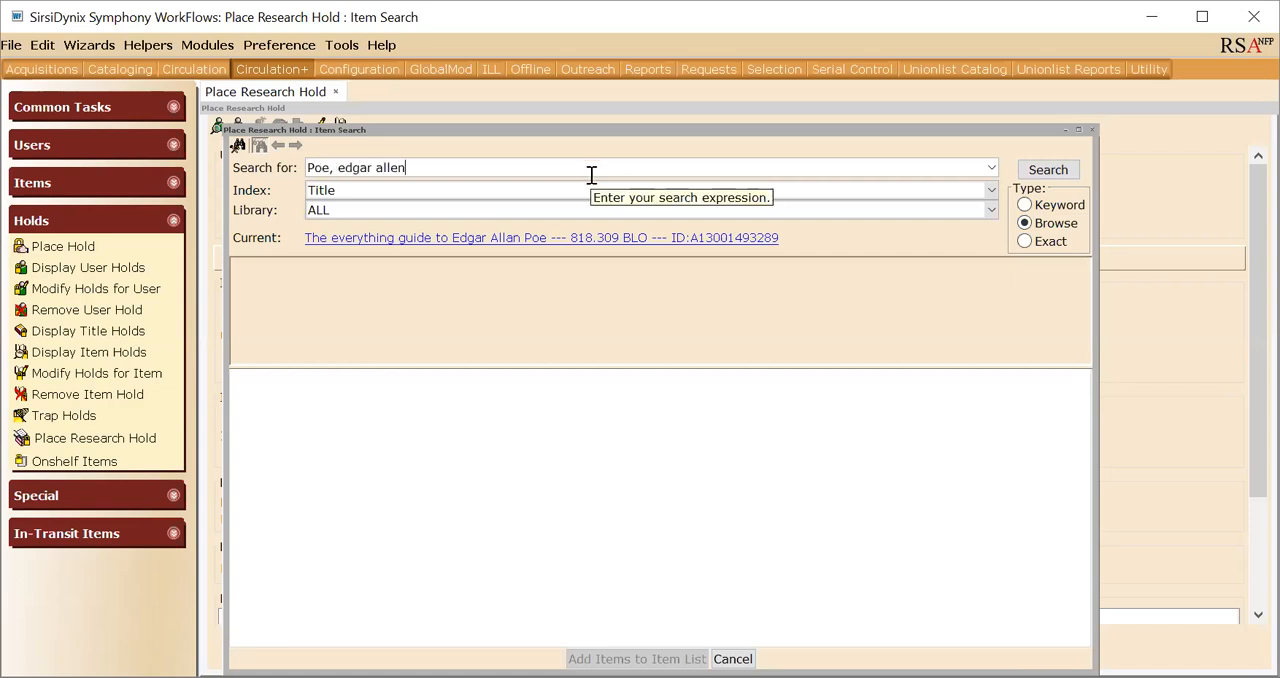
click(580, 190)
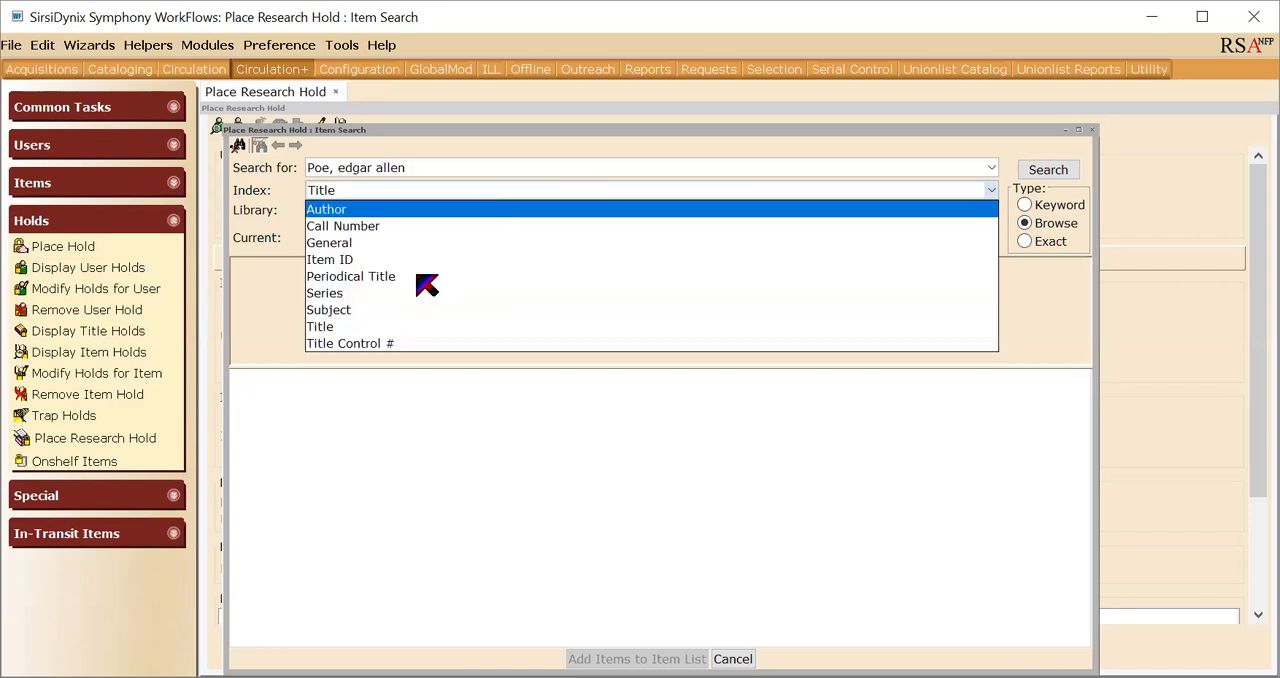
click(412, 312)
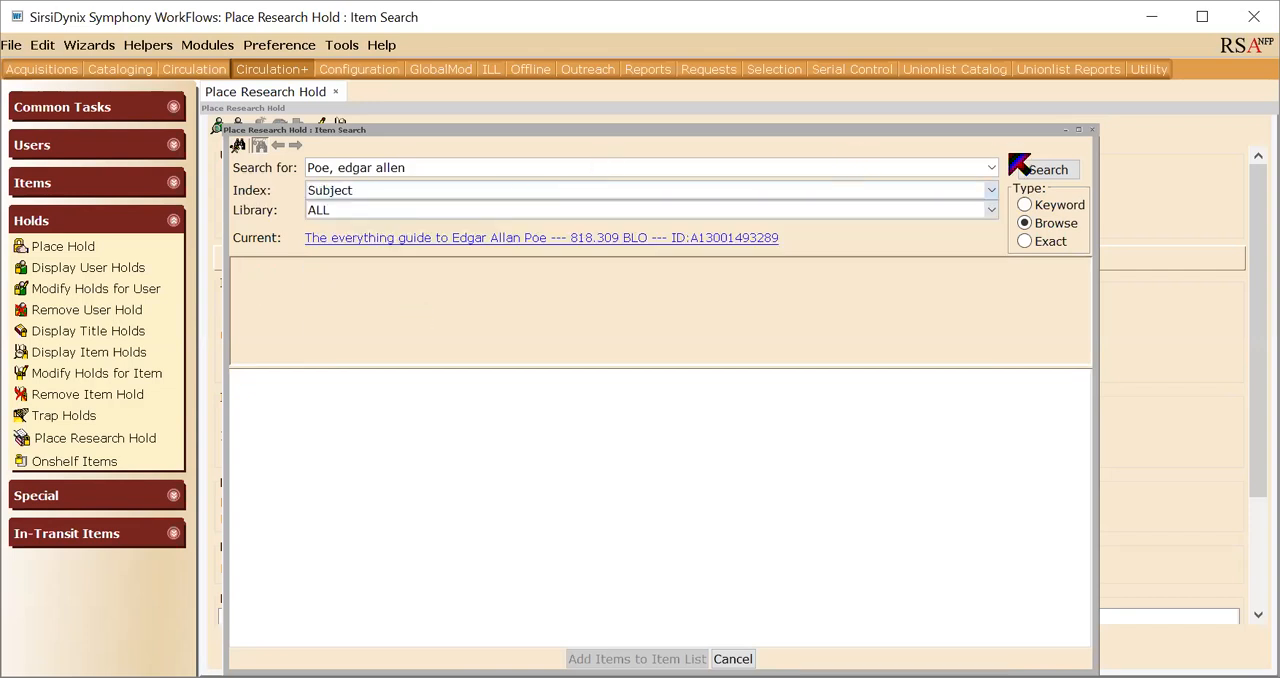
click(1045, 178)
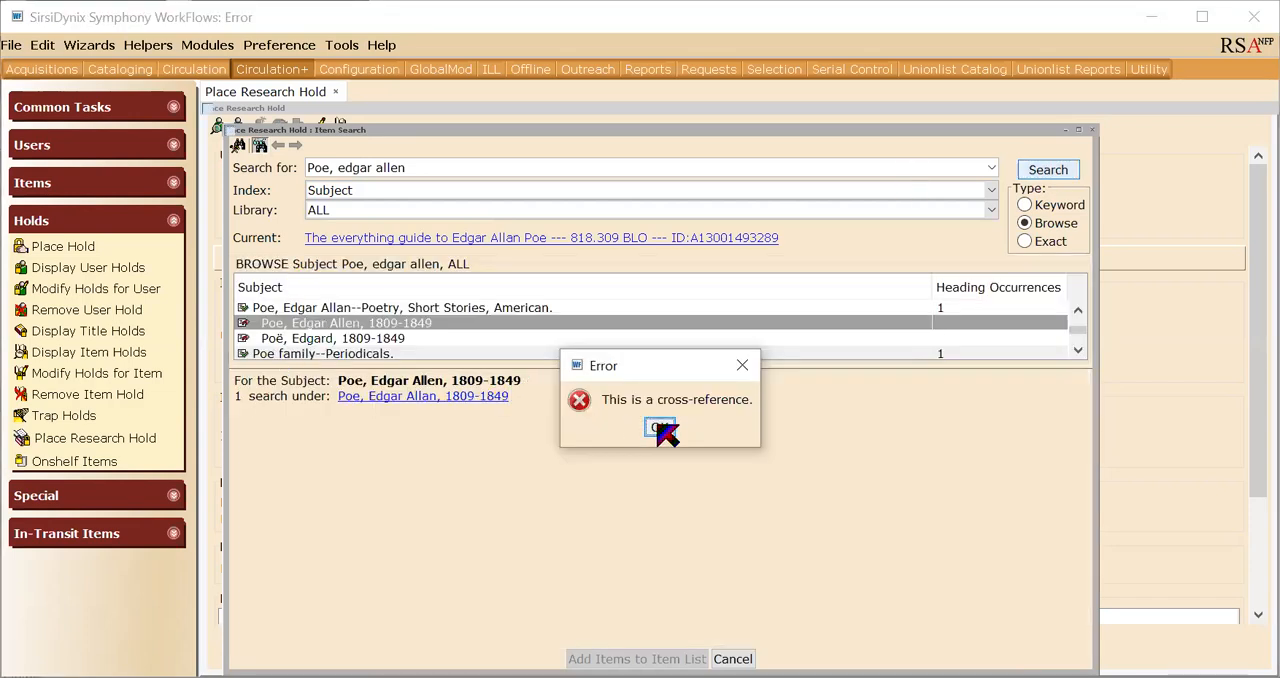
click(660, 428)
click(410, 395)
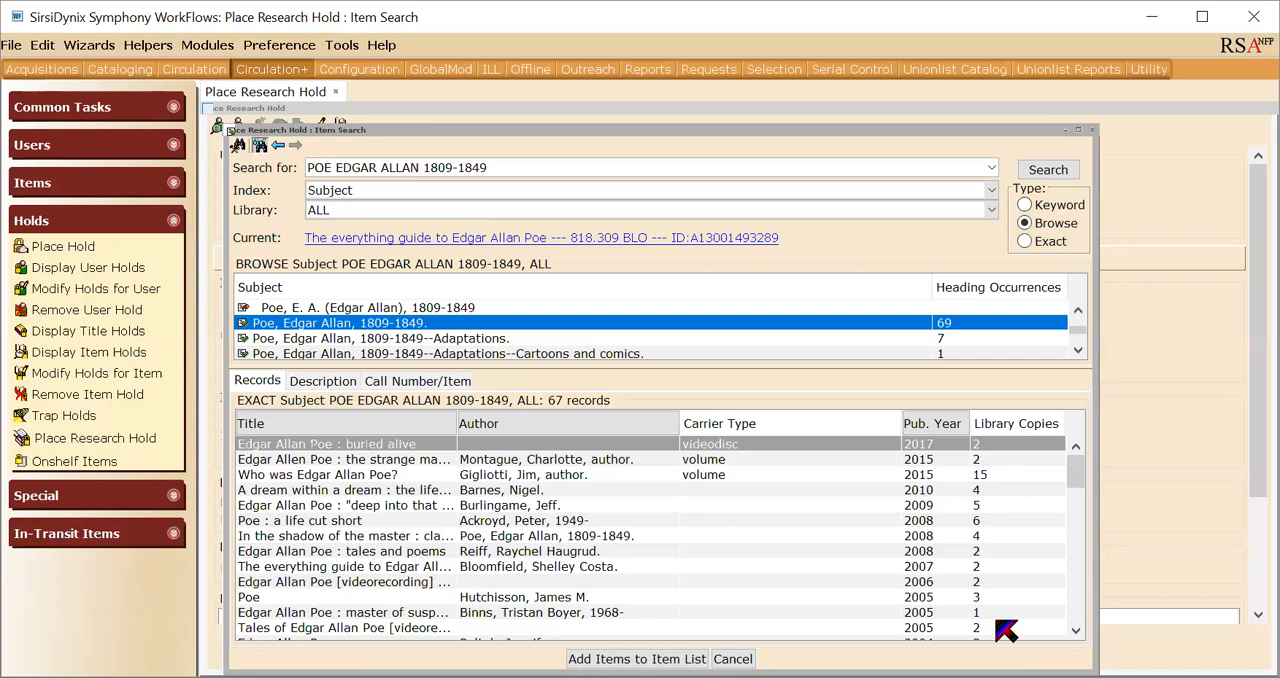
- Examine the call number and item details of "Edgar Allan Poe : master of suspense"
click(557, 613)
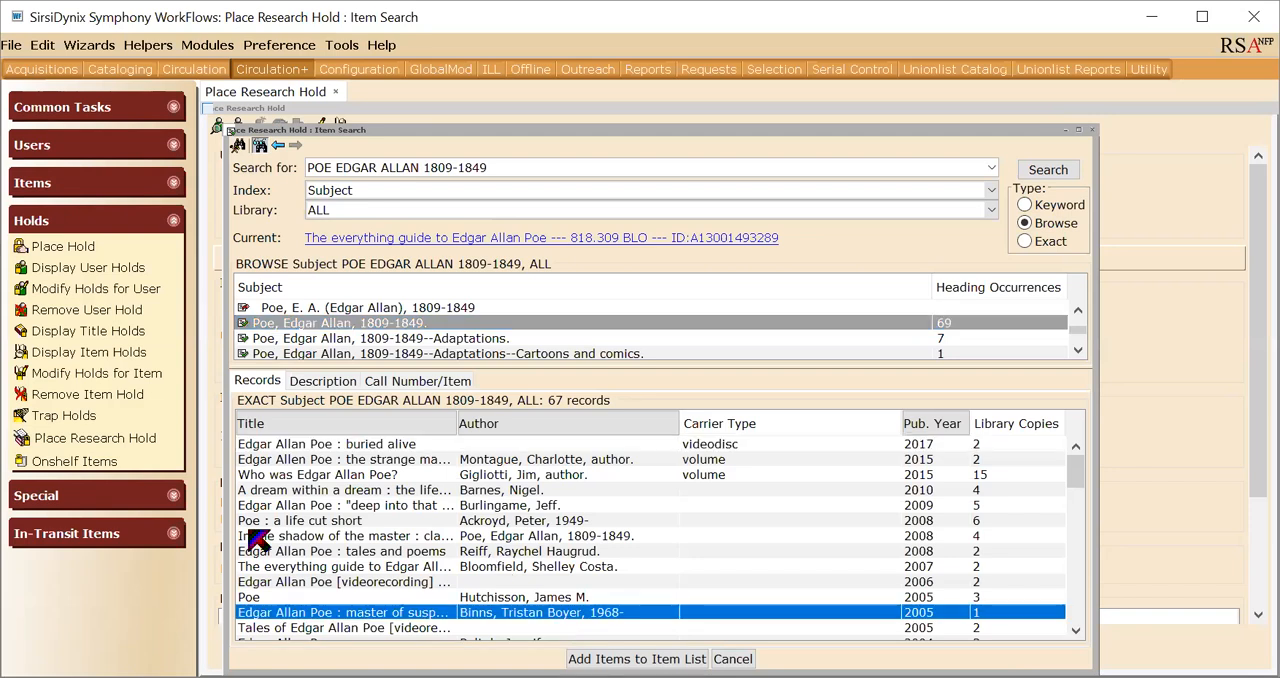
click(388, 381)
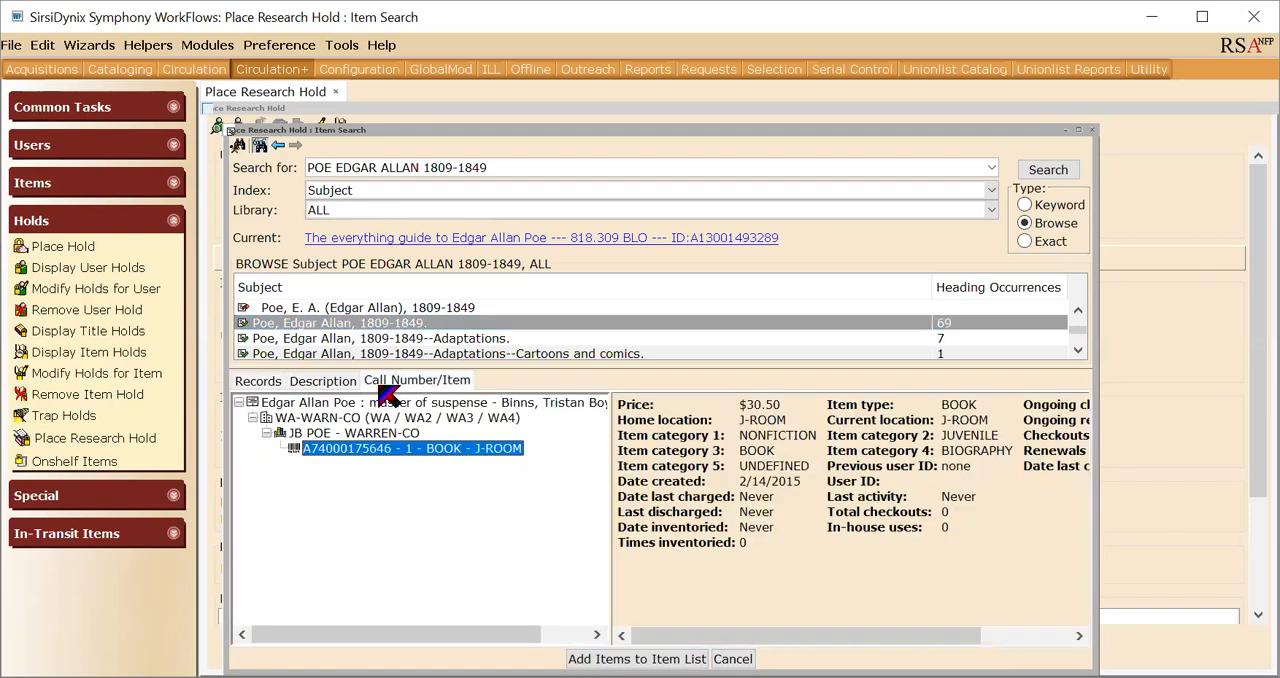
click(272, 383)
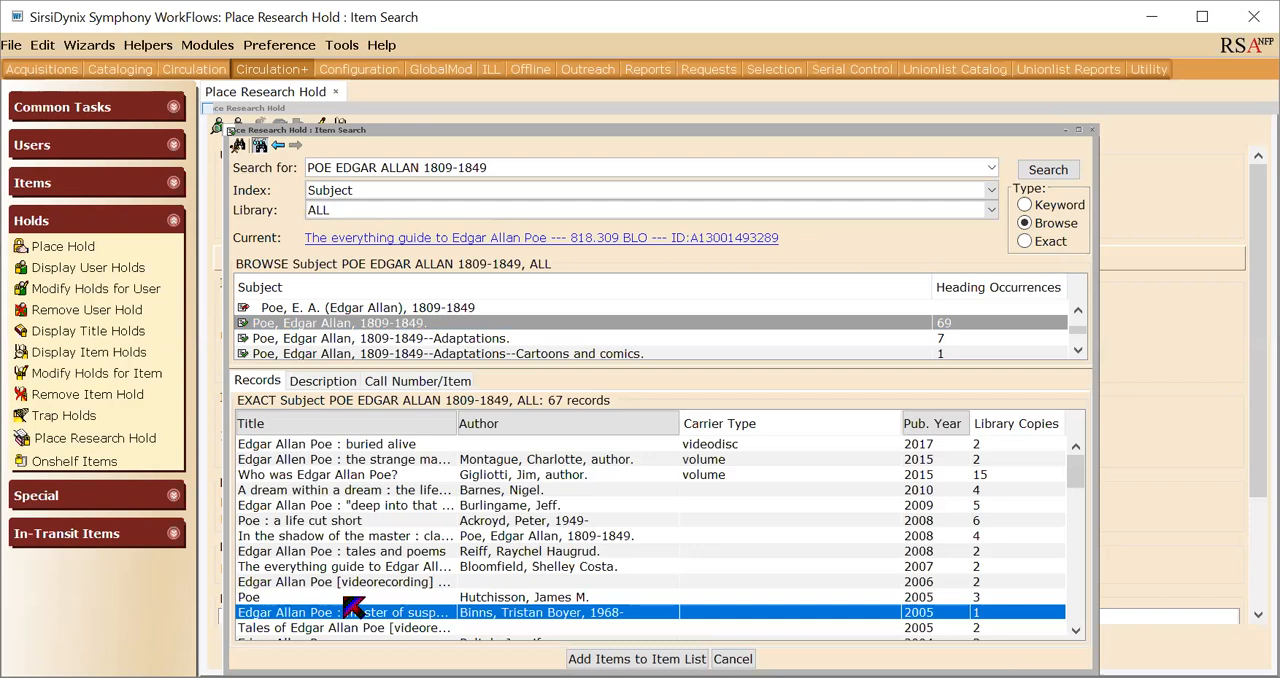
click(425, 380)
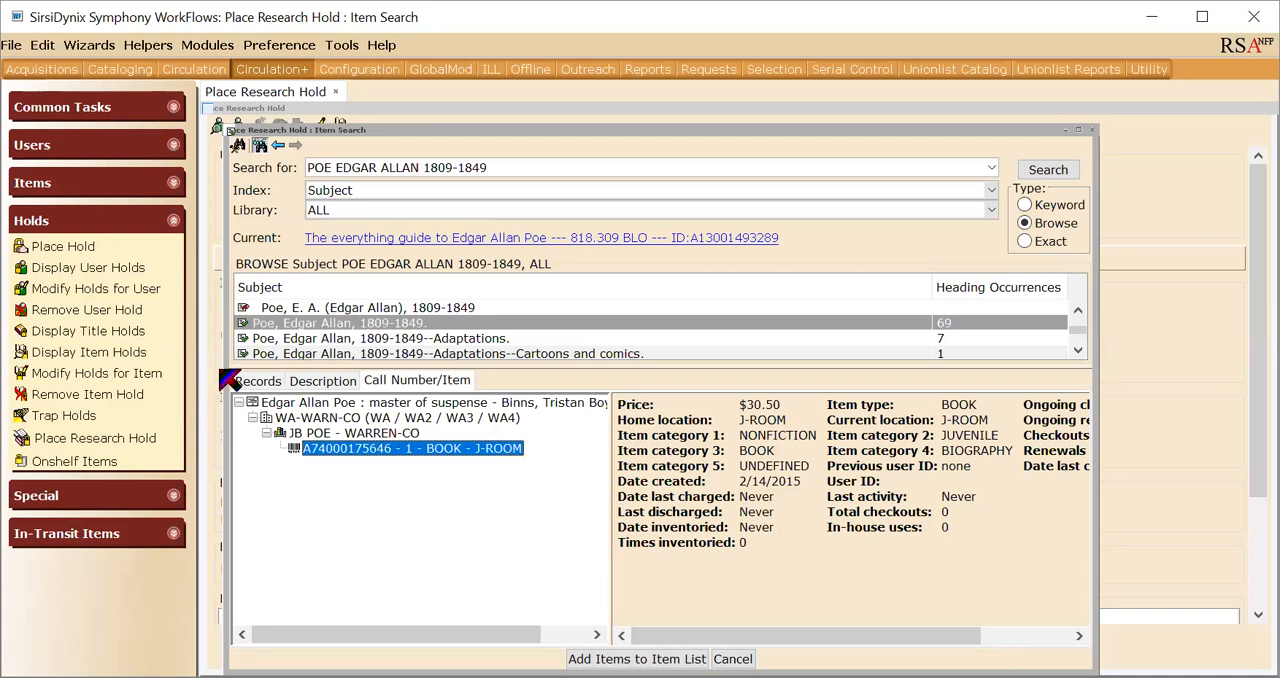
- Add "Edgar Allen Poe : the strange man standing deep in the shadows" from the records to the list of holds
click(264, 382)
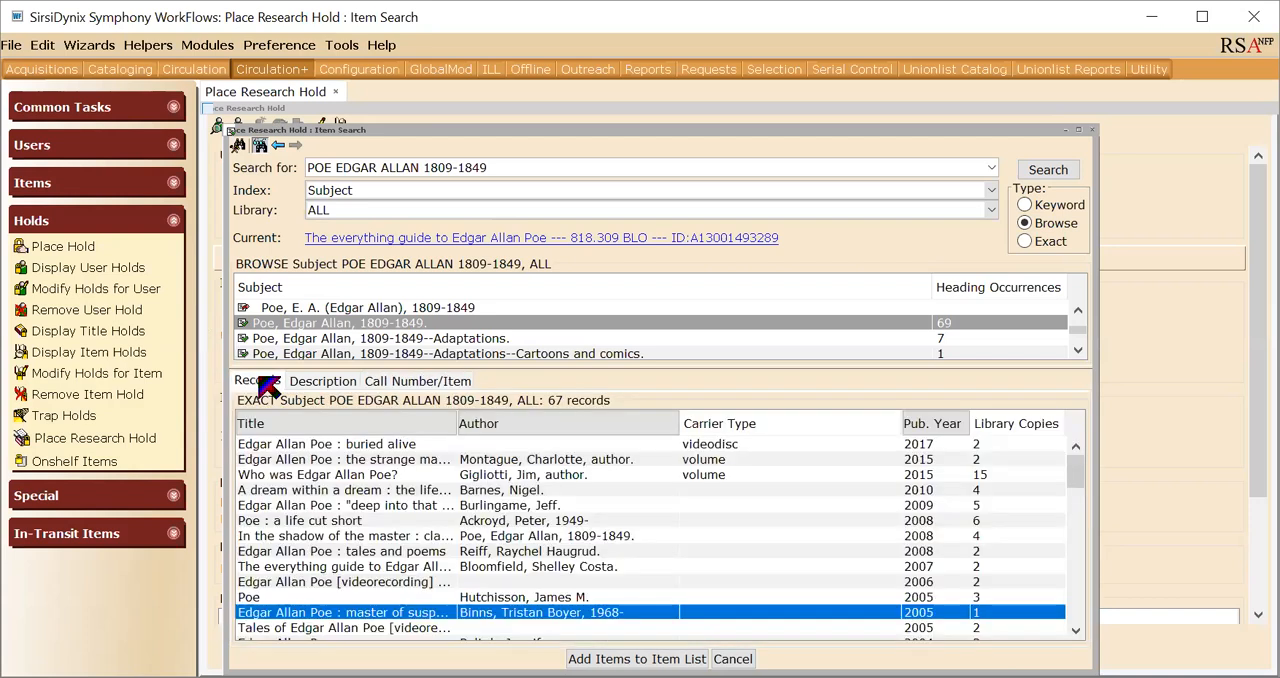
click(298, 459)
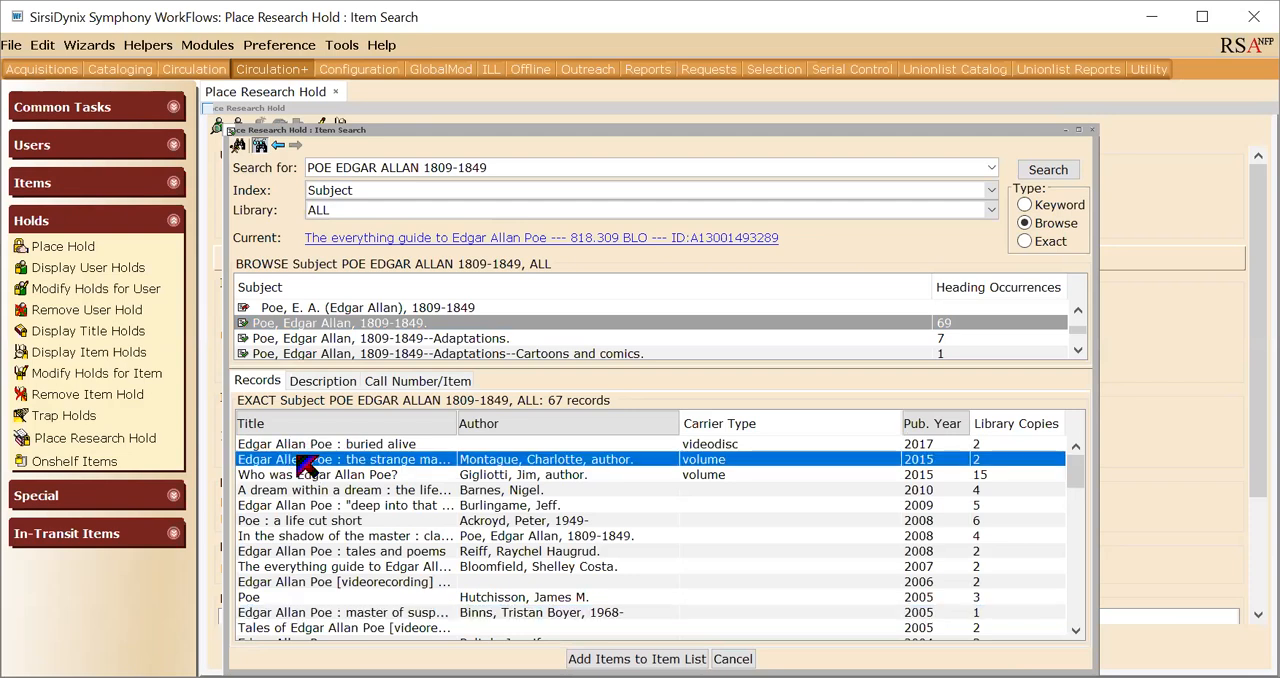
click(425, 383)
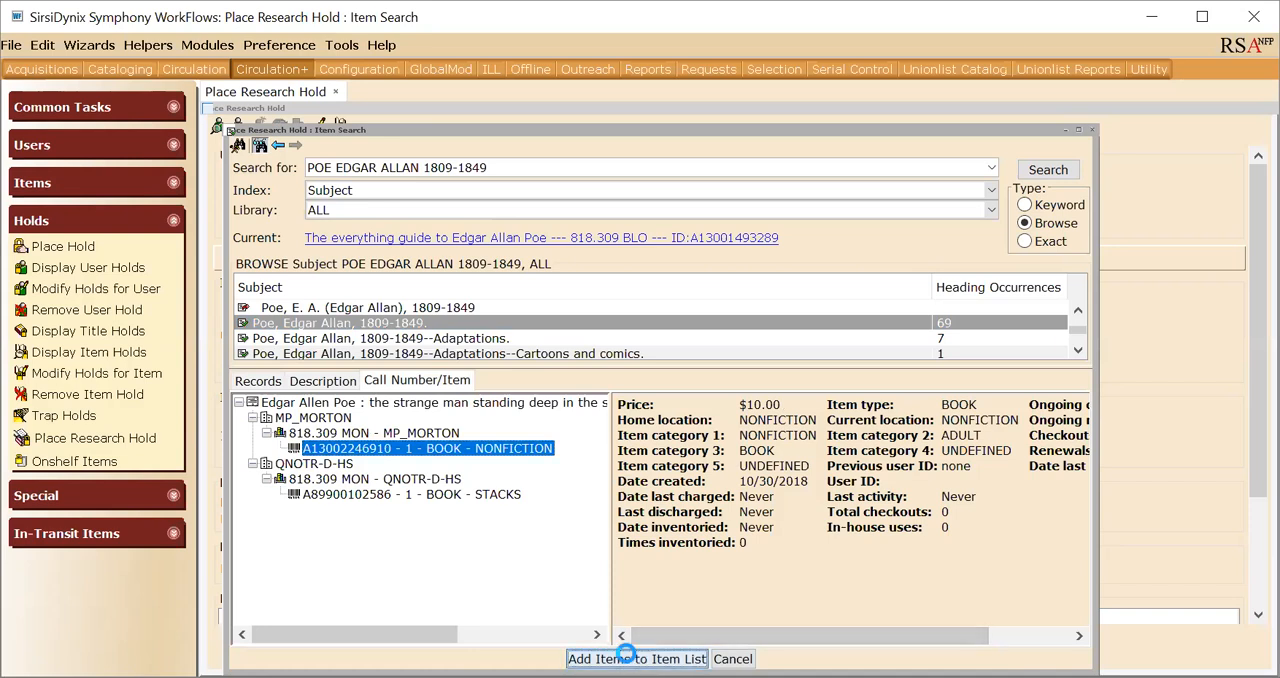
click(630, 658)
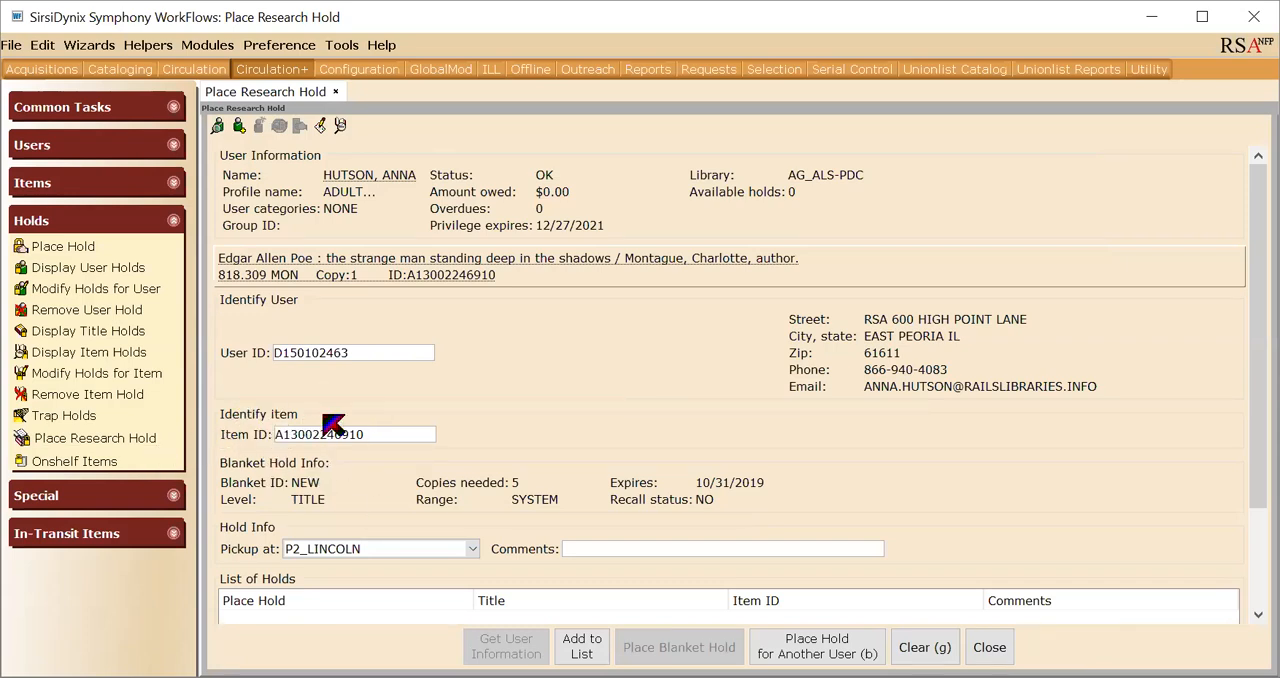
click(576, 650)
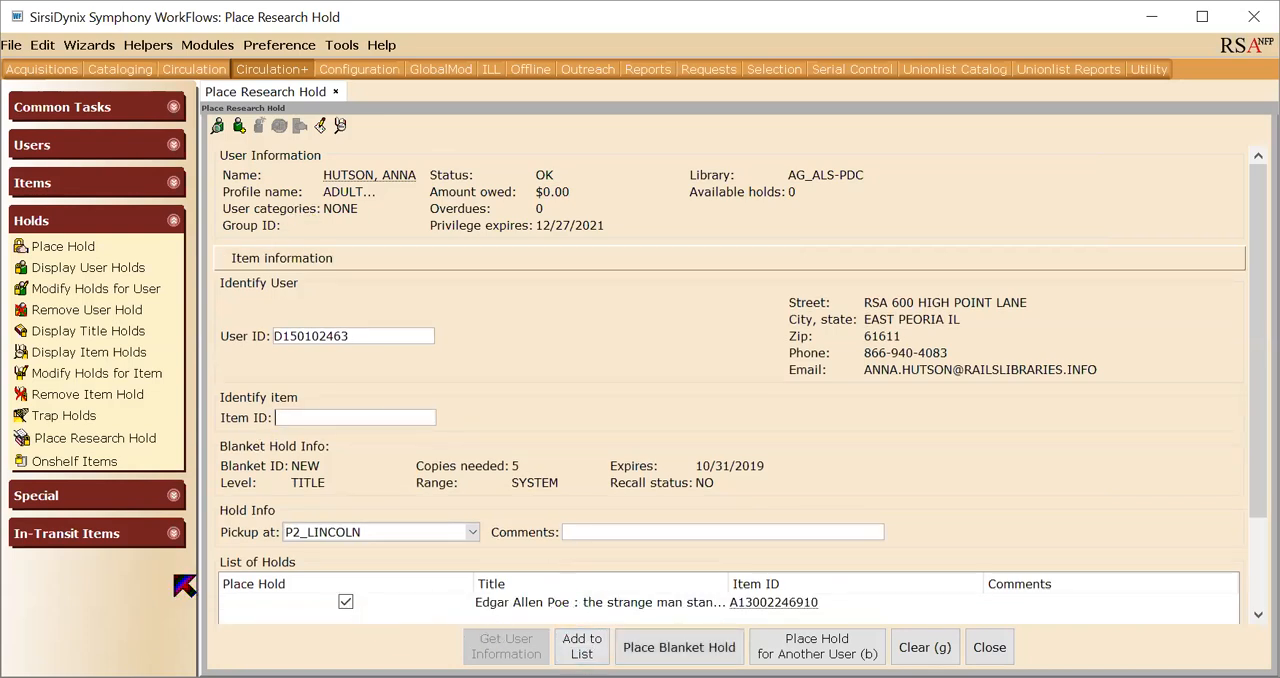
- Find "A dream within a dream : the life of Edgar Allan Poe" in the same subject results and add it to the hold list
click(341, 128)
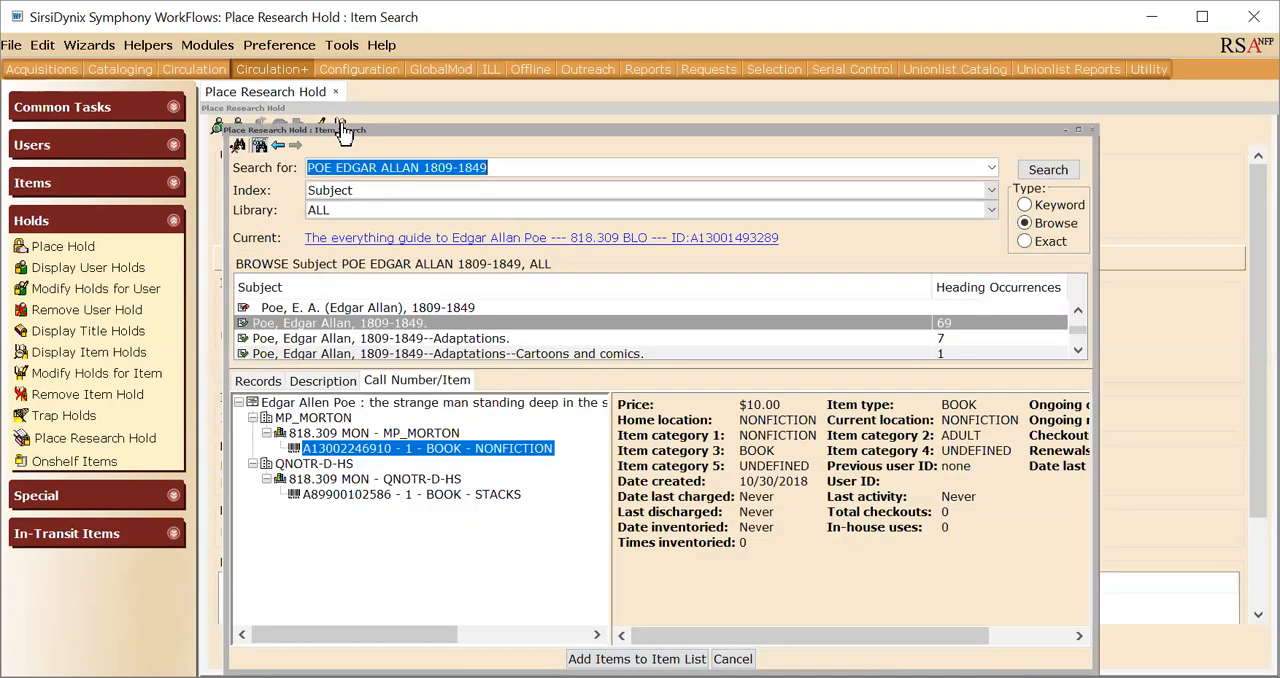
click(258, 382)
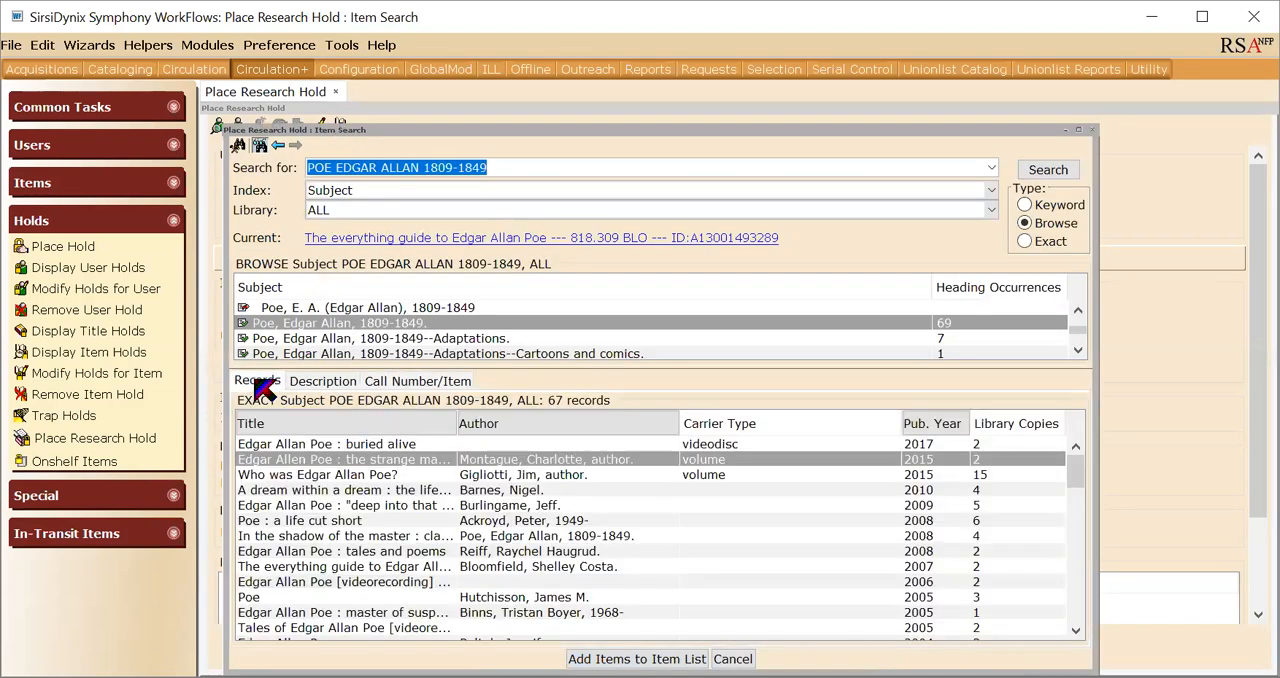
click(311, 492)
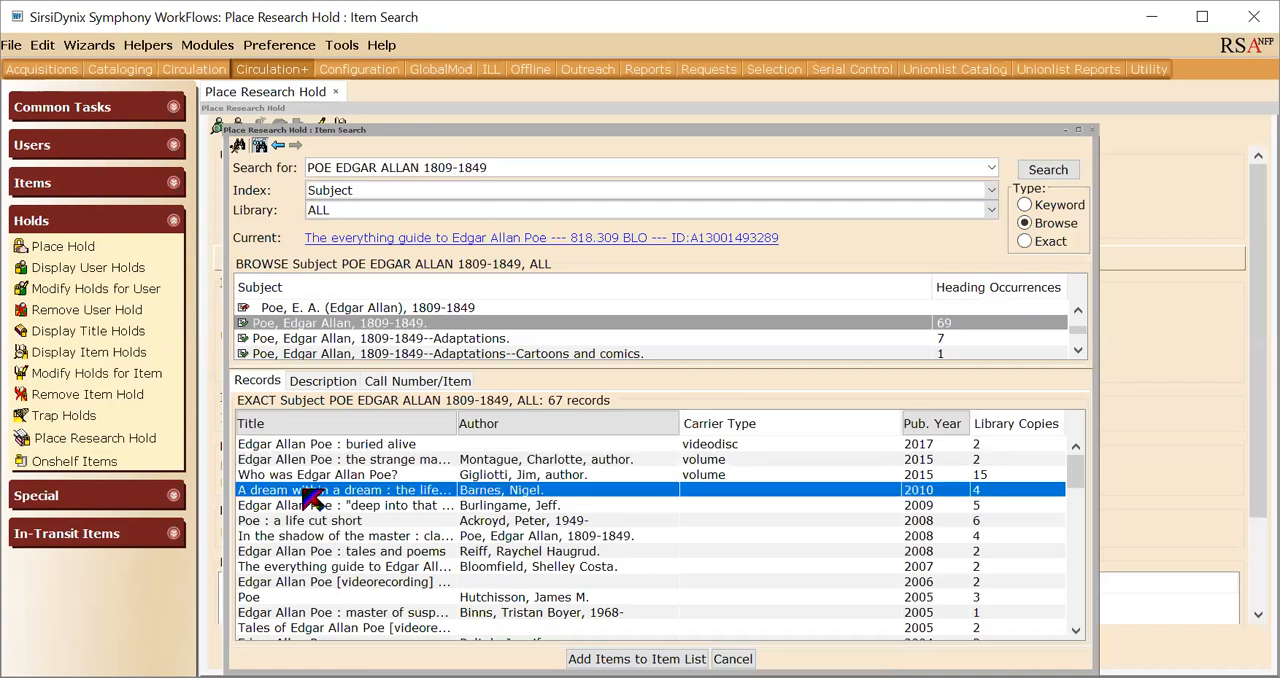
click(405, 383)
click(637, 658)
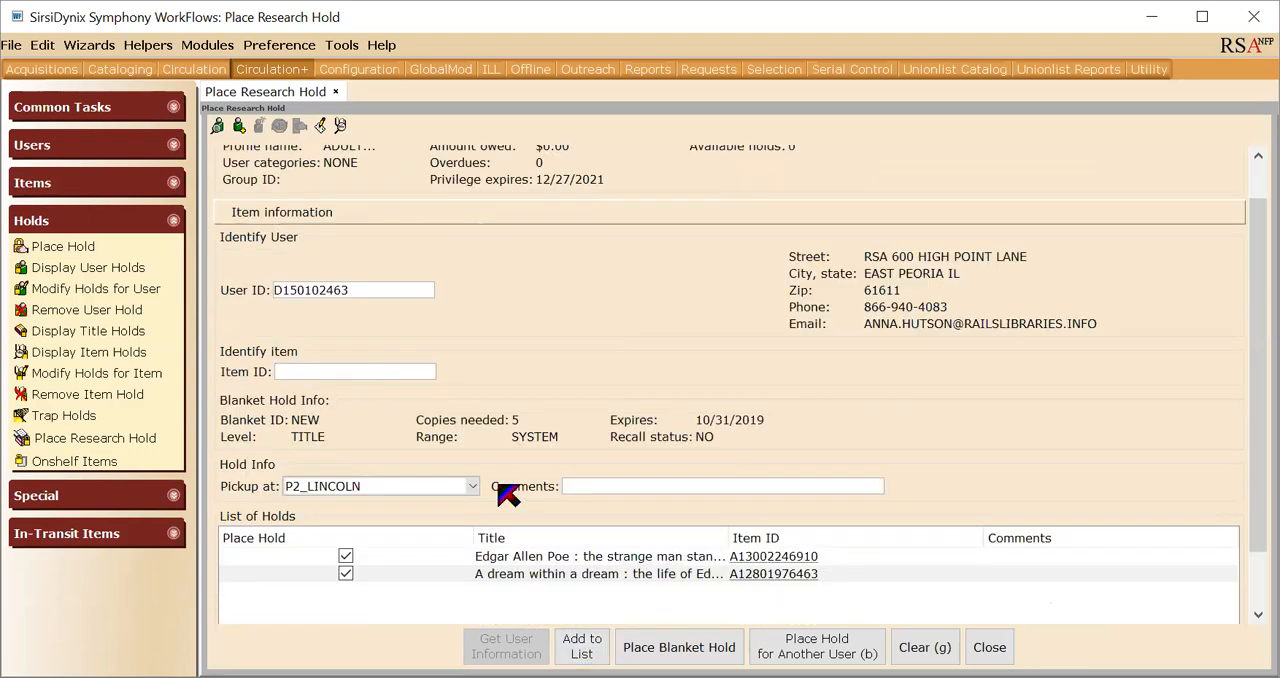
- Add the 2009 title beginning "Edgar Allan Poe : deep into that" from the subject results to the list of holds
click(340, 125)
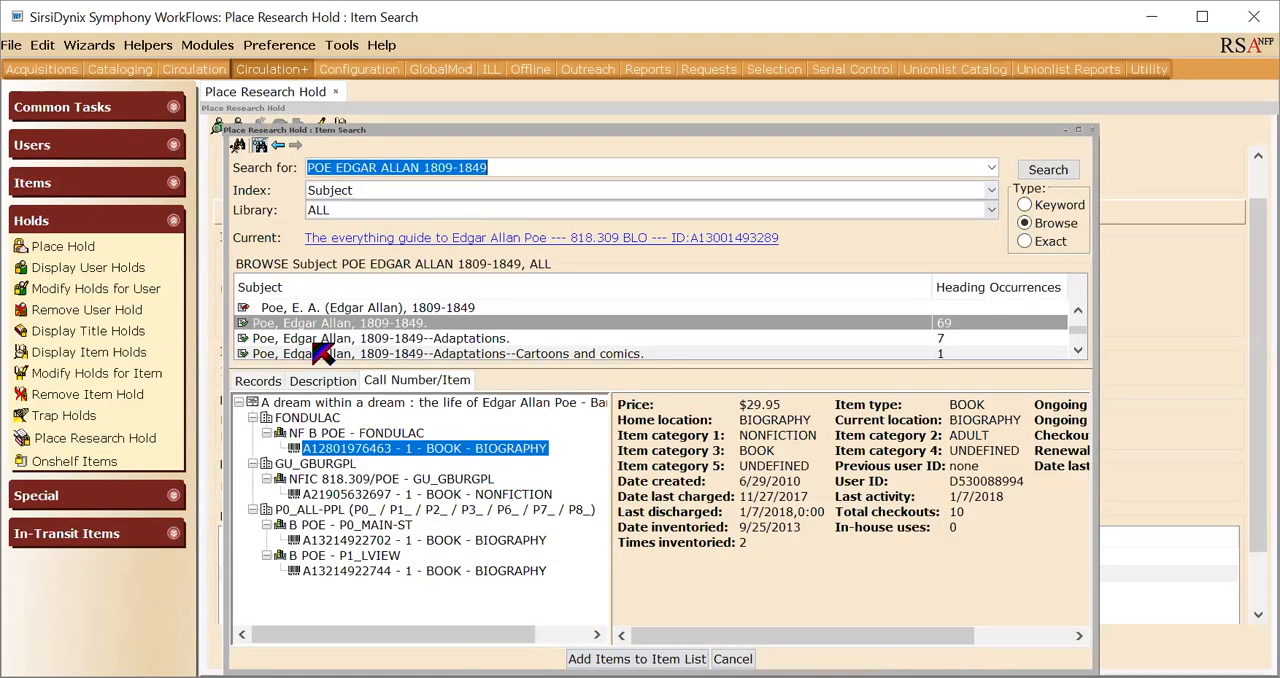
click(260, 381)
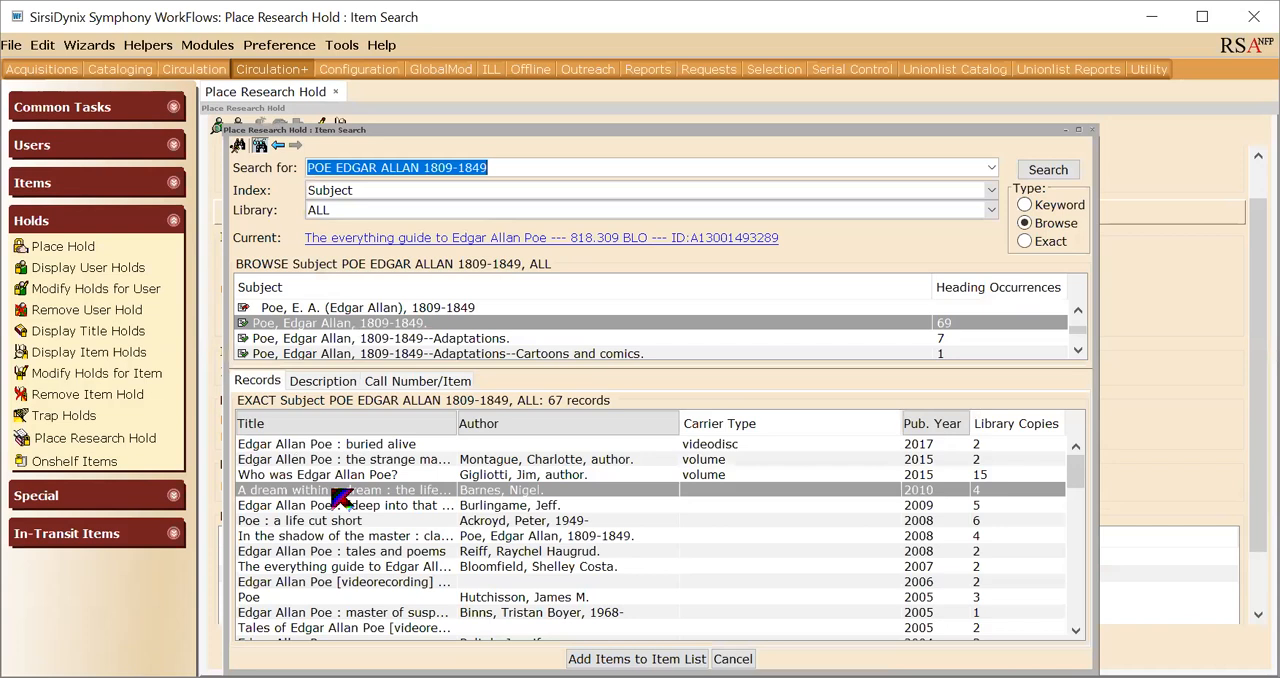
click(348, 506)
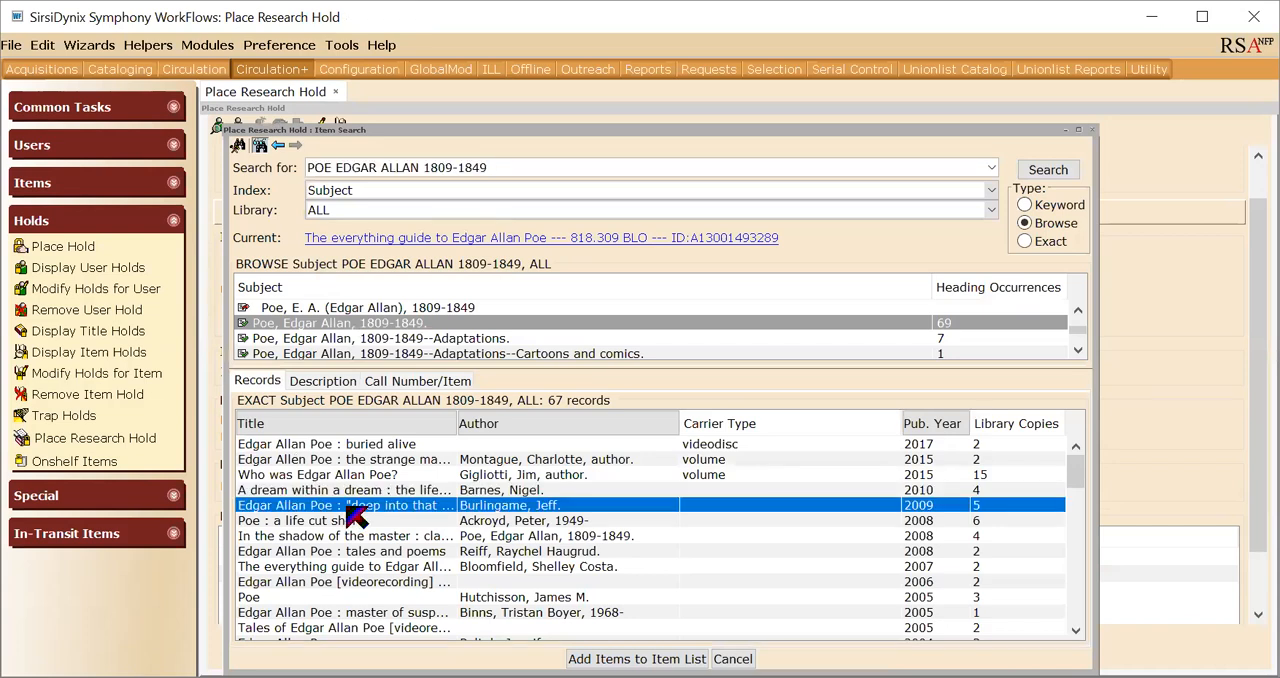
double_click(348, 506)
click(588, 648)
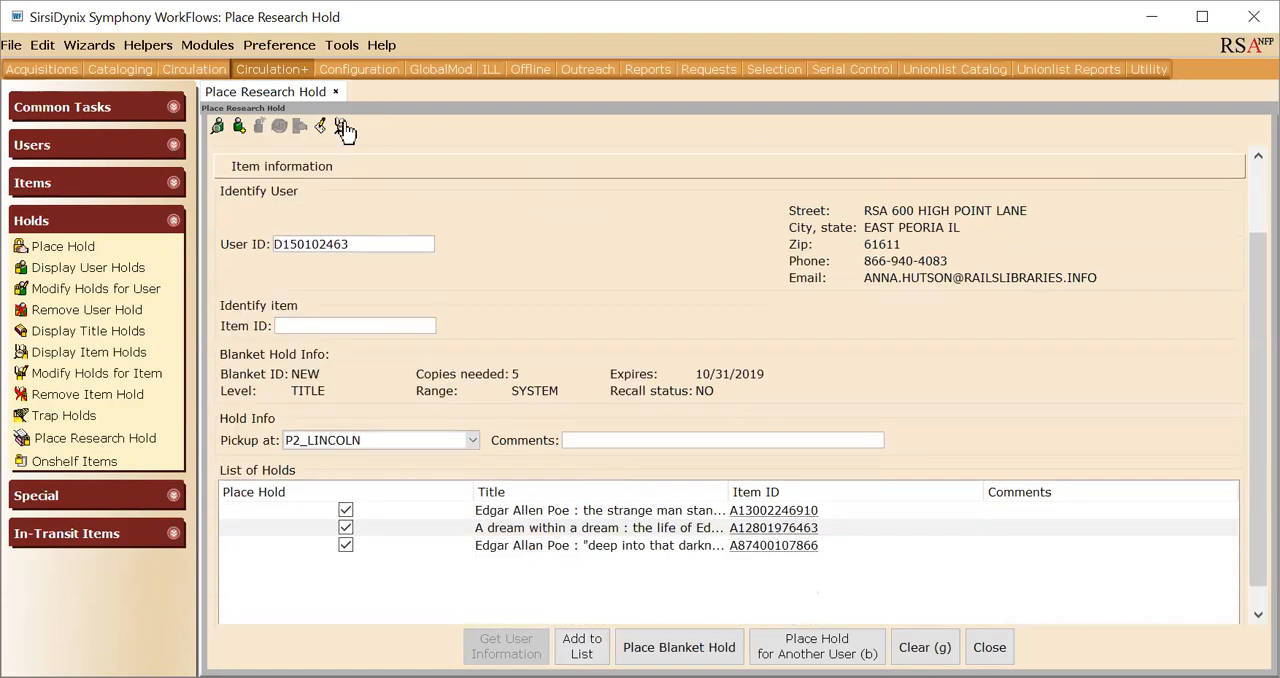
- Find "Poe : a life cut short" in the subject results, open its item details and add it to the list of holds
click(343, 128)
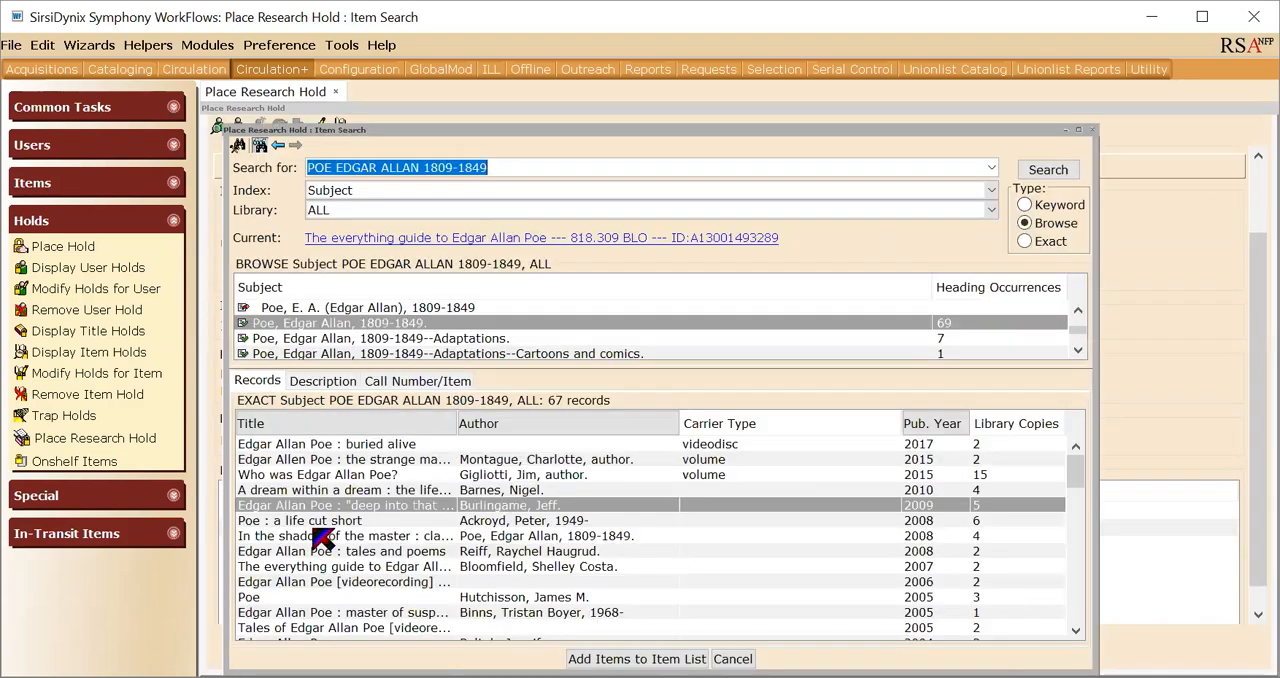
click(318, 536)
click(340, 522)
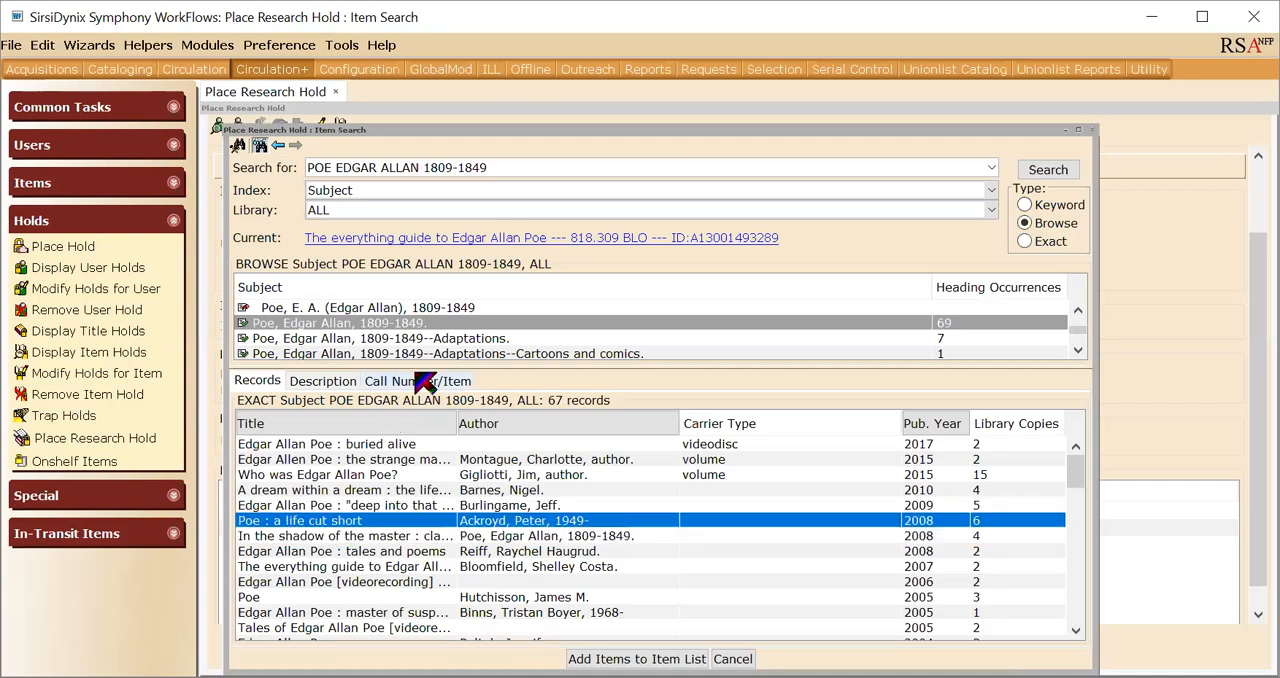
click(425, 381)
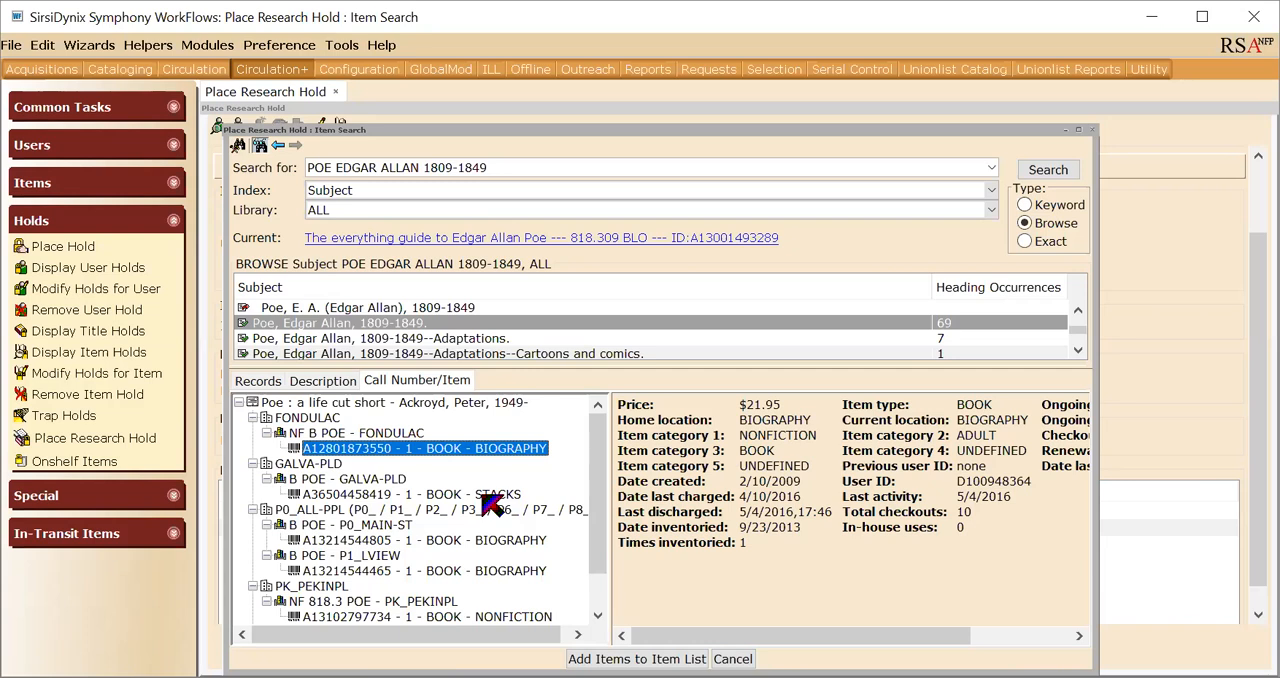
click(637, 658)
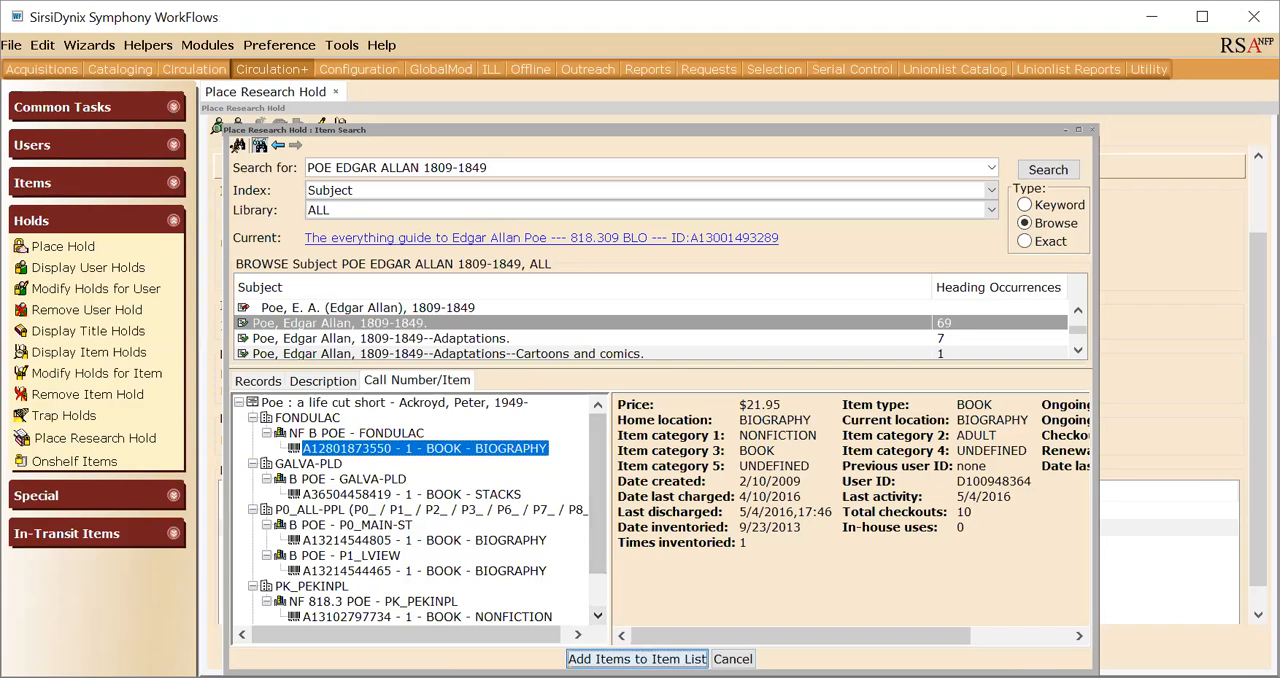
click(582, 646)
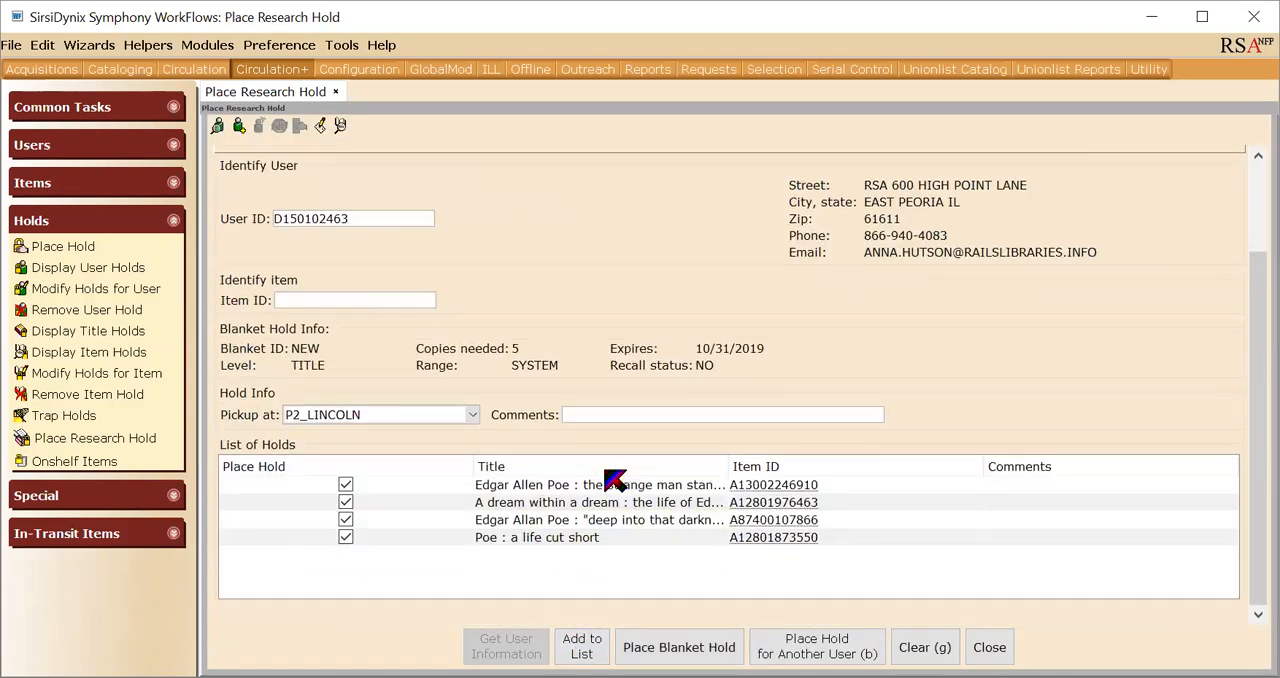
- Add "The everything guide to Edgar Allan Poe" to the list of holds from its call number and item details
click(340, 126)
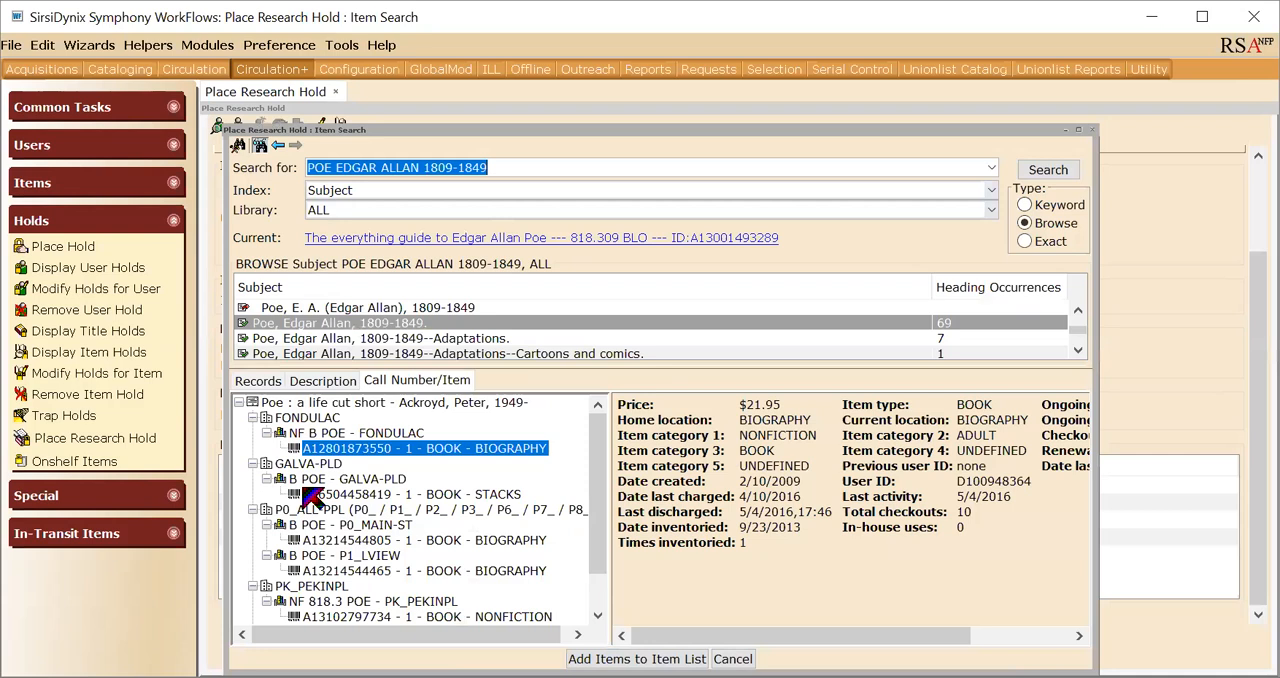
click(262, 381)
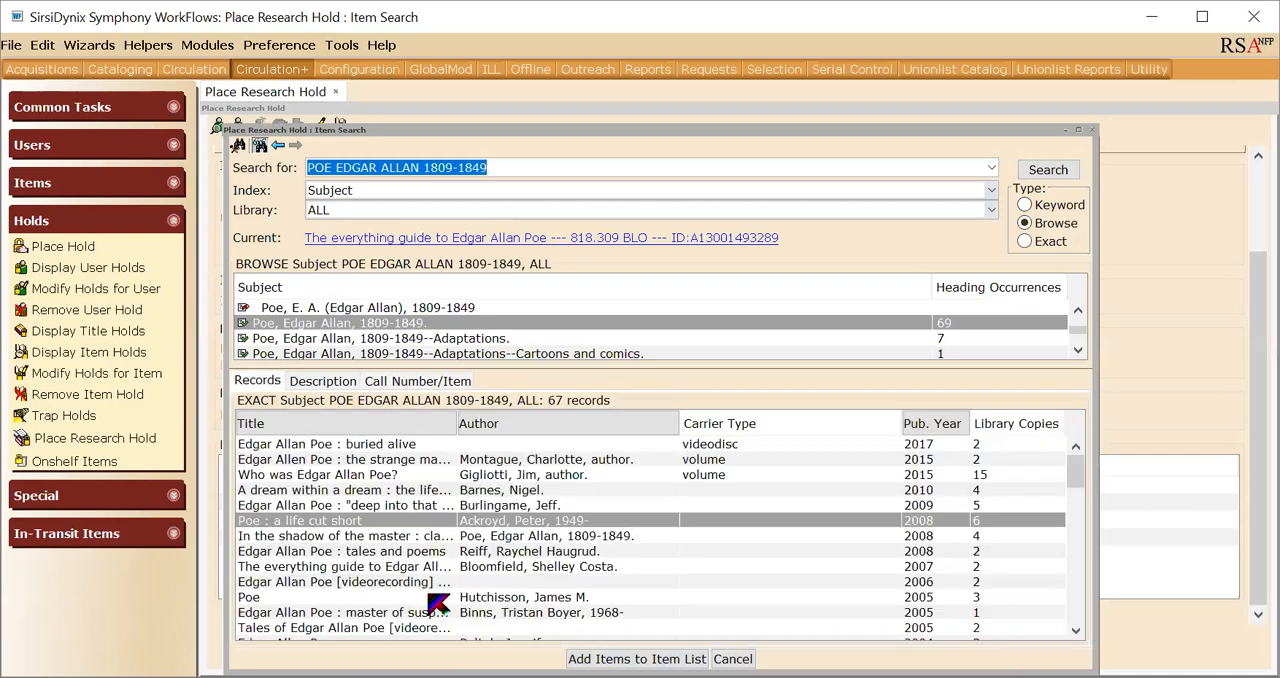
click(378, 566)
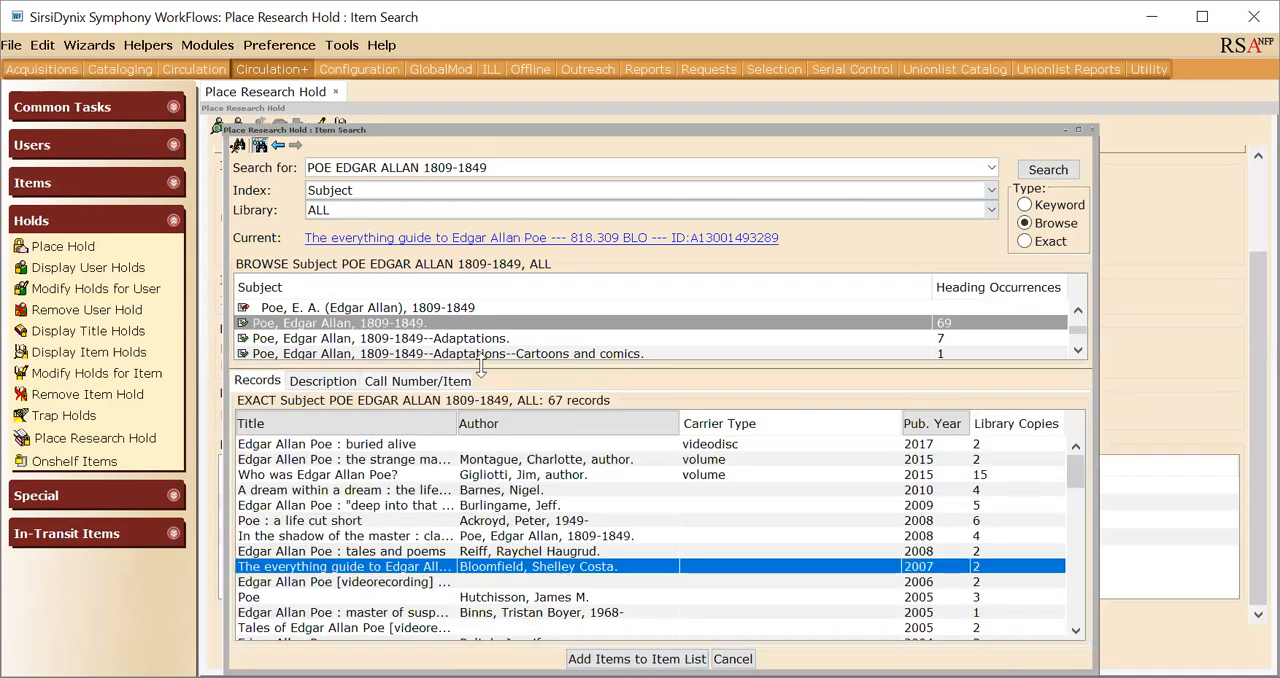
click(455, 380)
click(636, 659)
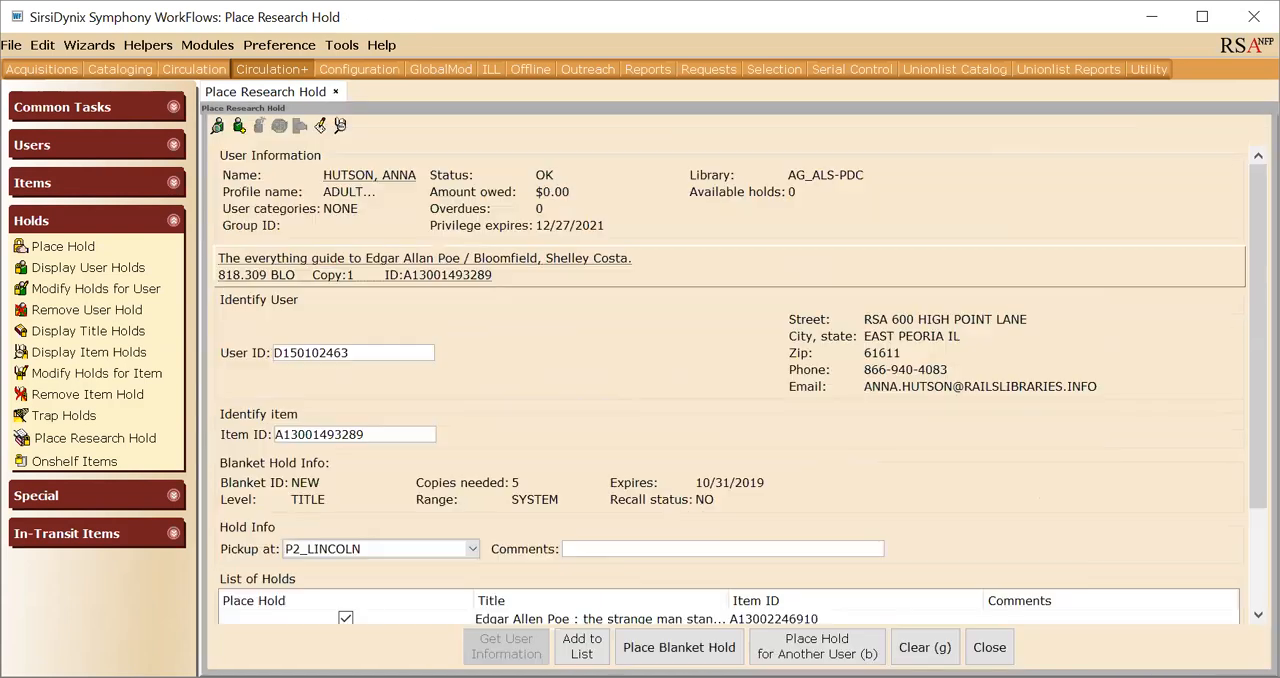
click(580, 646)
- Add the 2005 title "Poe" from the subject records to the list of holds
click(340, 125)
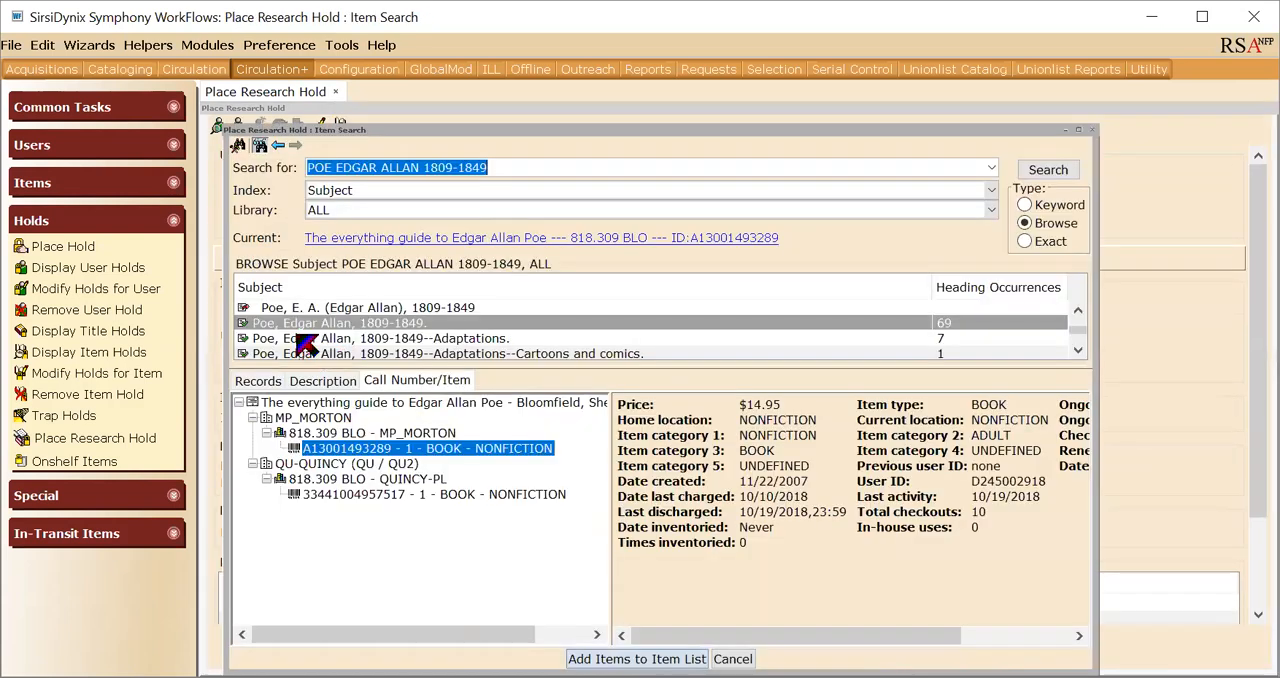
click(262, 381)
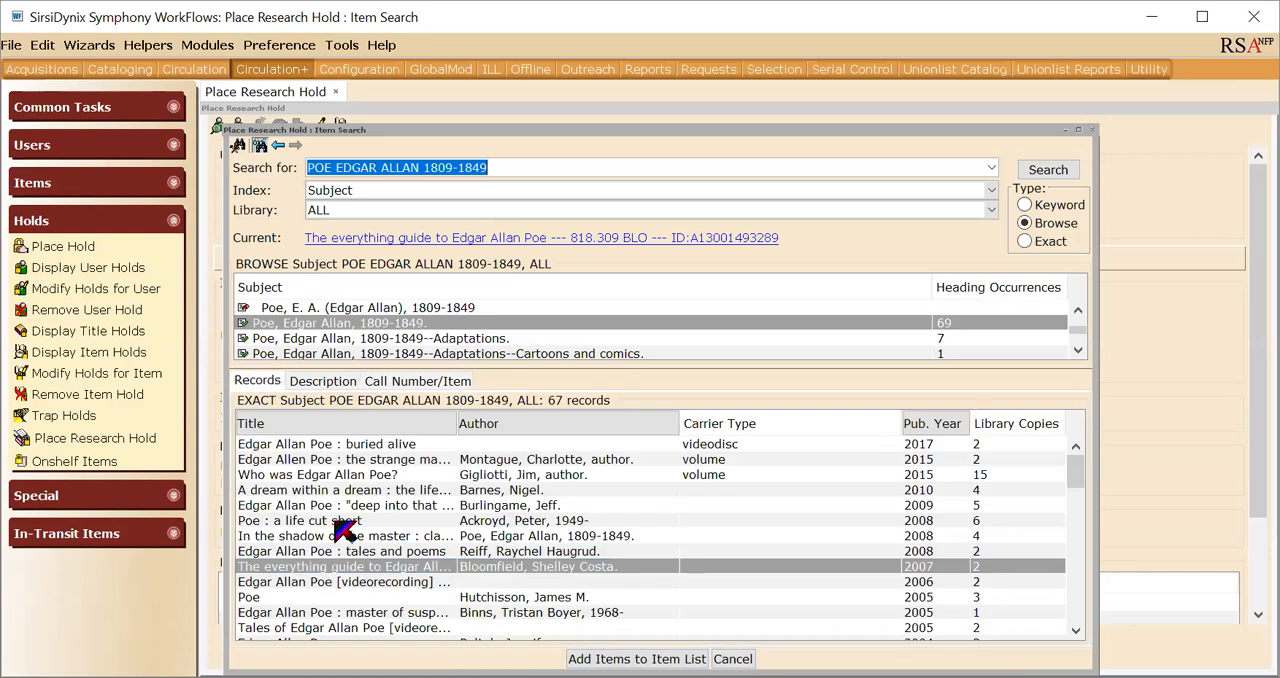
click(300, 600)
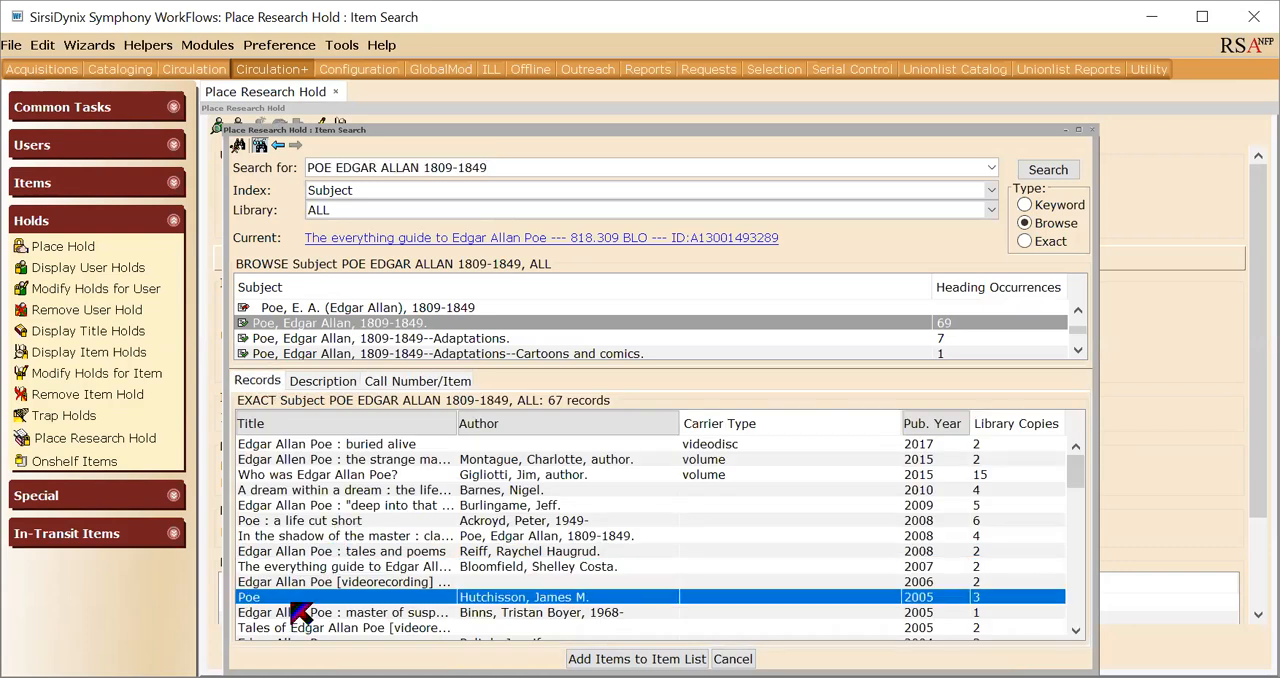
click(578, 658)
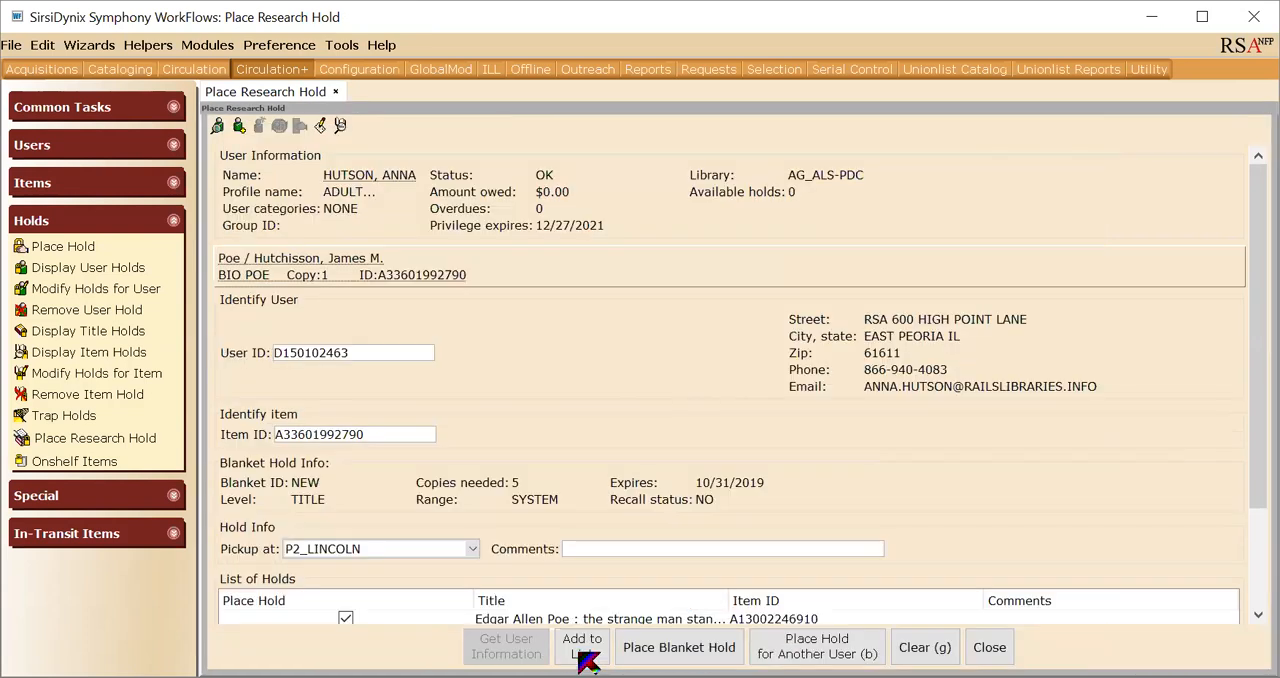
click(584, 655)
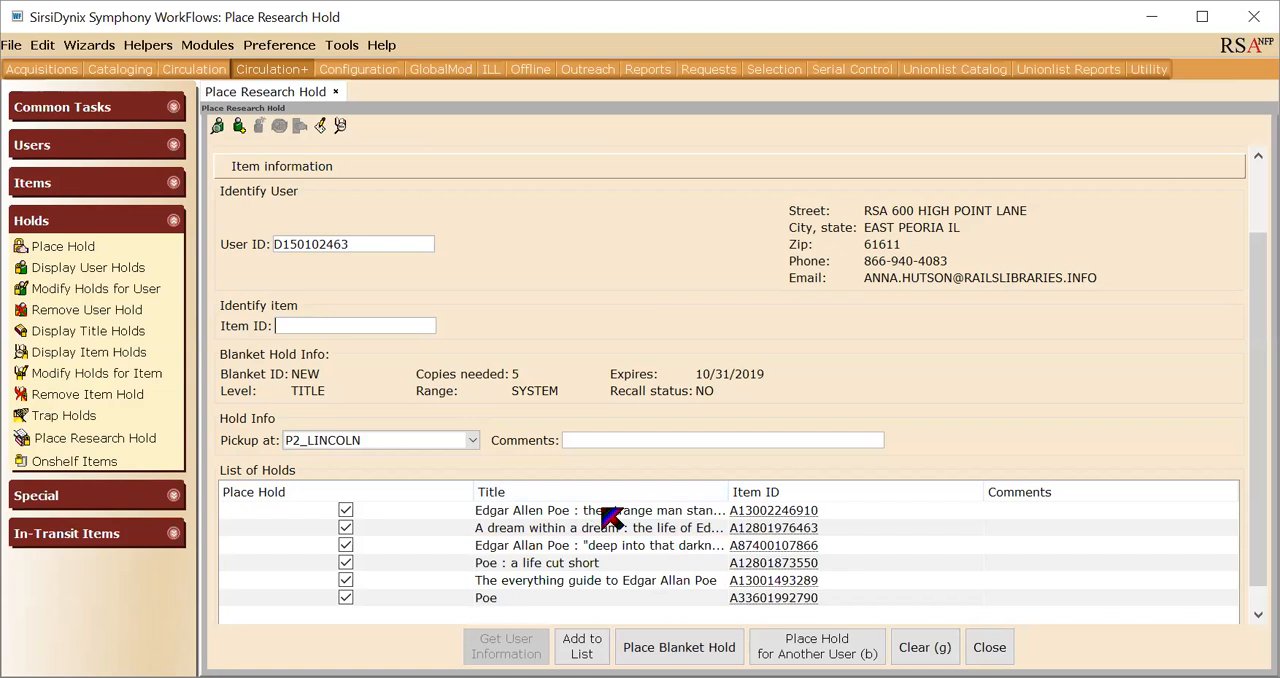
- Choose "Edgar Allan Poe : a biography" from the subject records as the item for the research hold
click(339, 126)
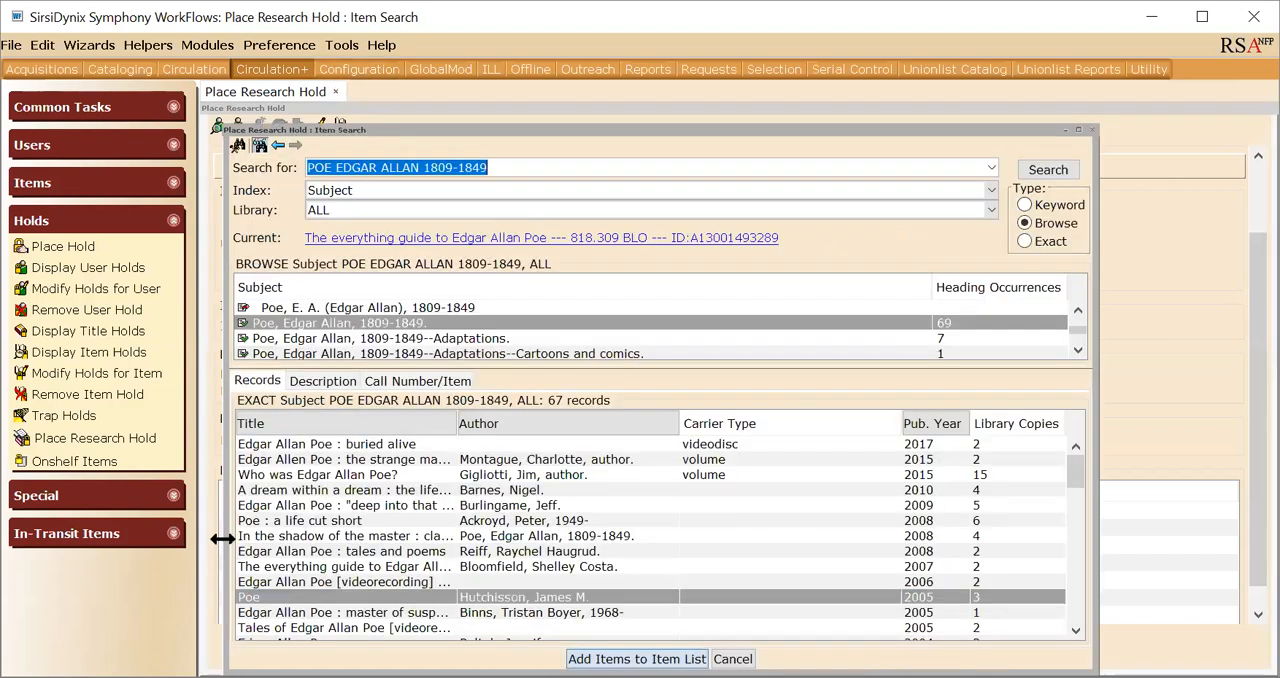
scroll(331, 543, down, 1)
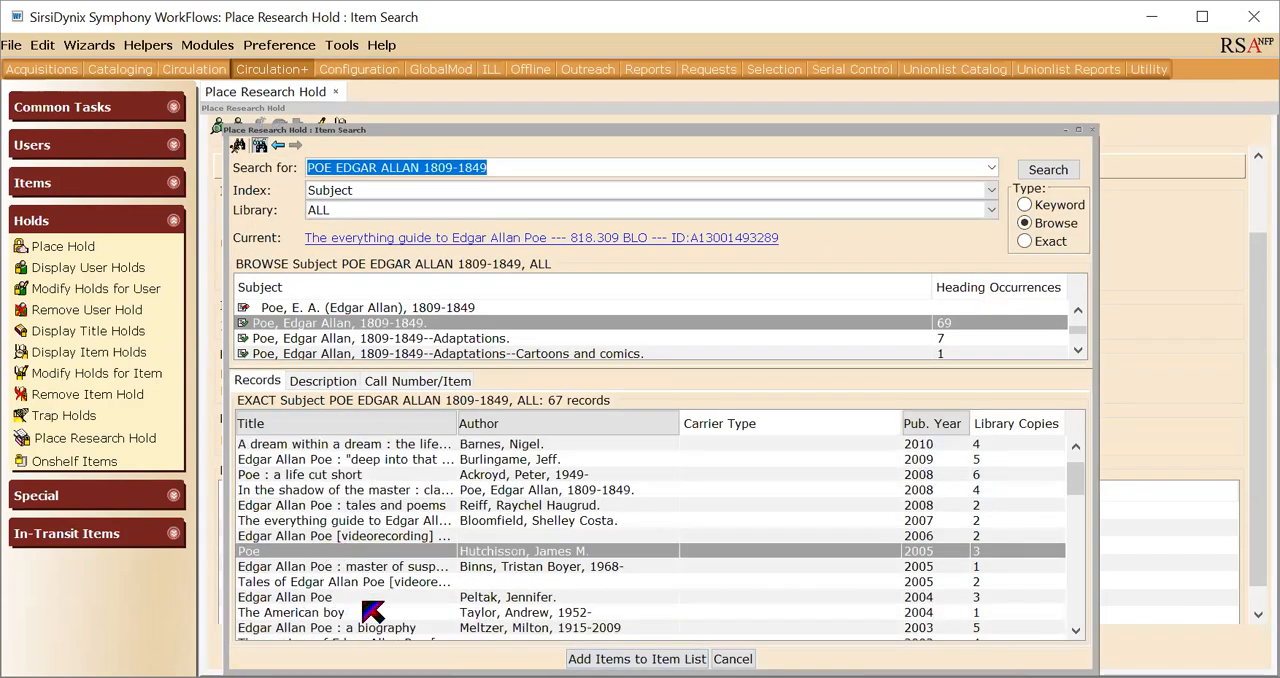
click(406, 630)
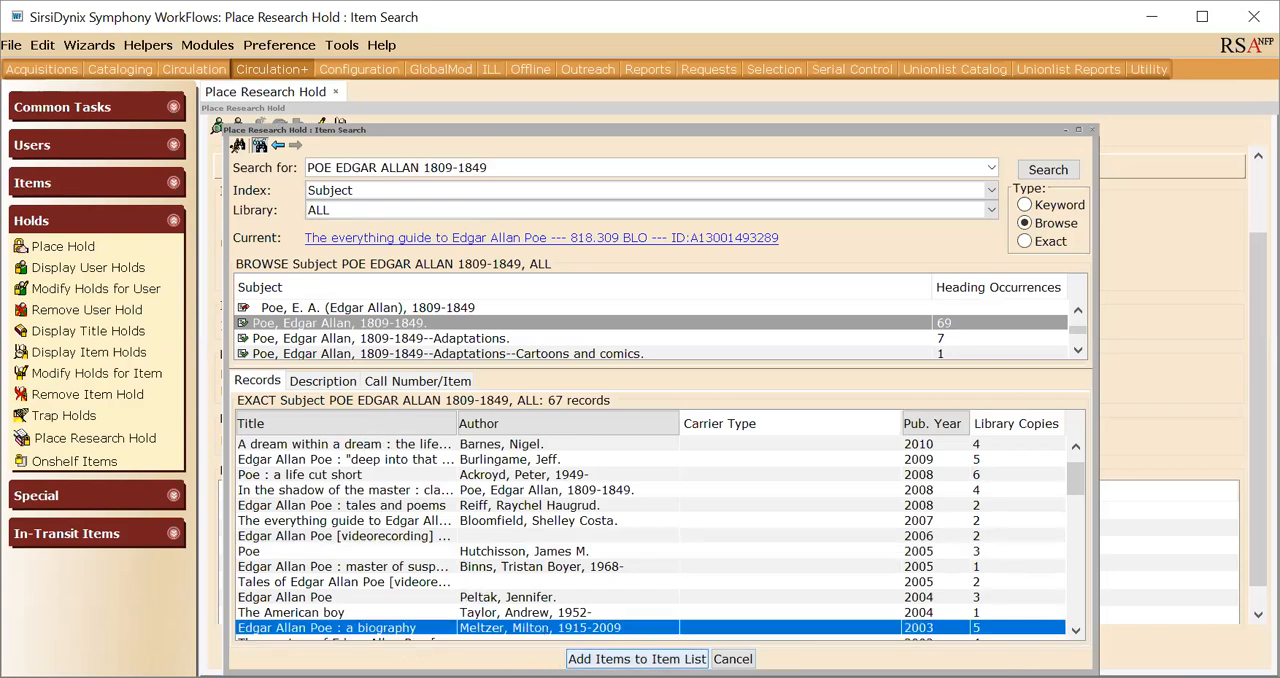
click(612, 657)
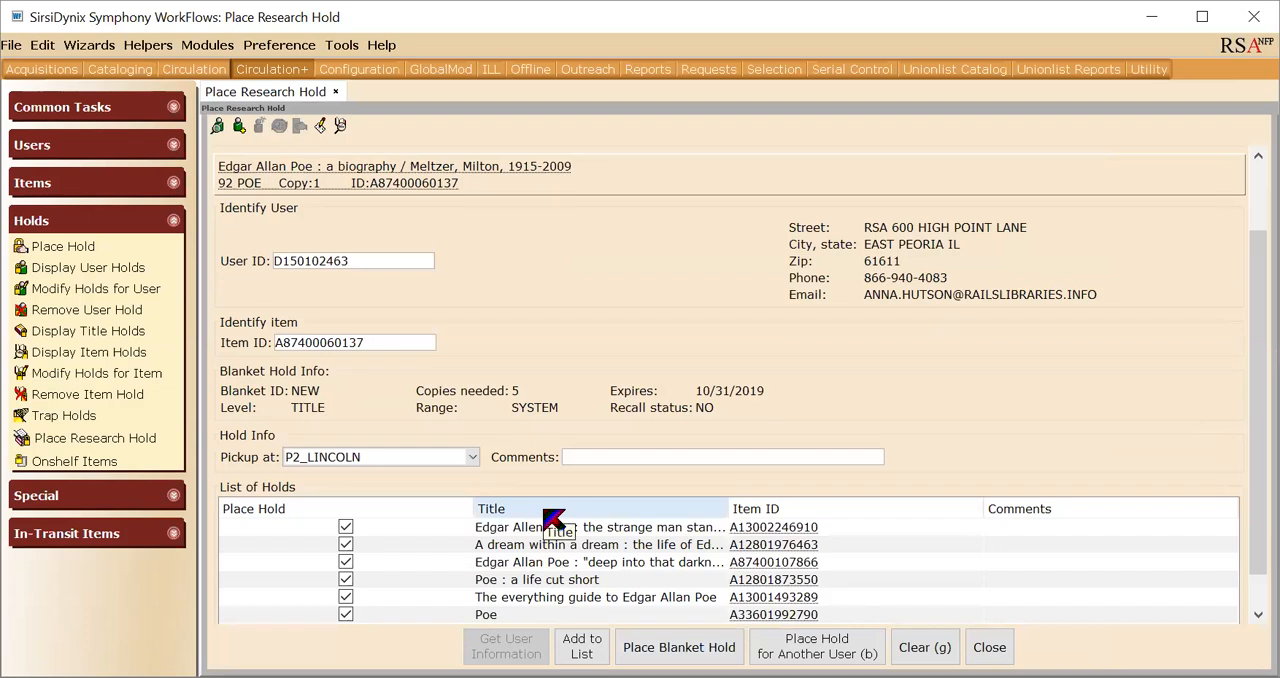
- Return to the subject records and add a book titled just "Edgar Allan Poe" to the list of holds
click(340, 130)
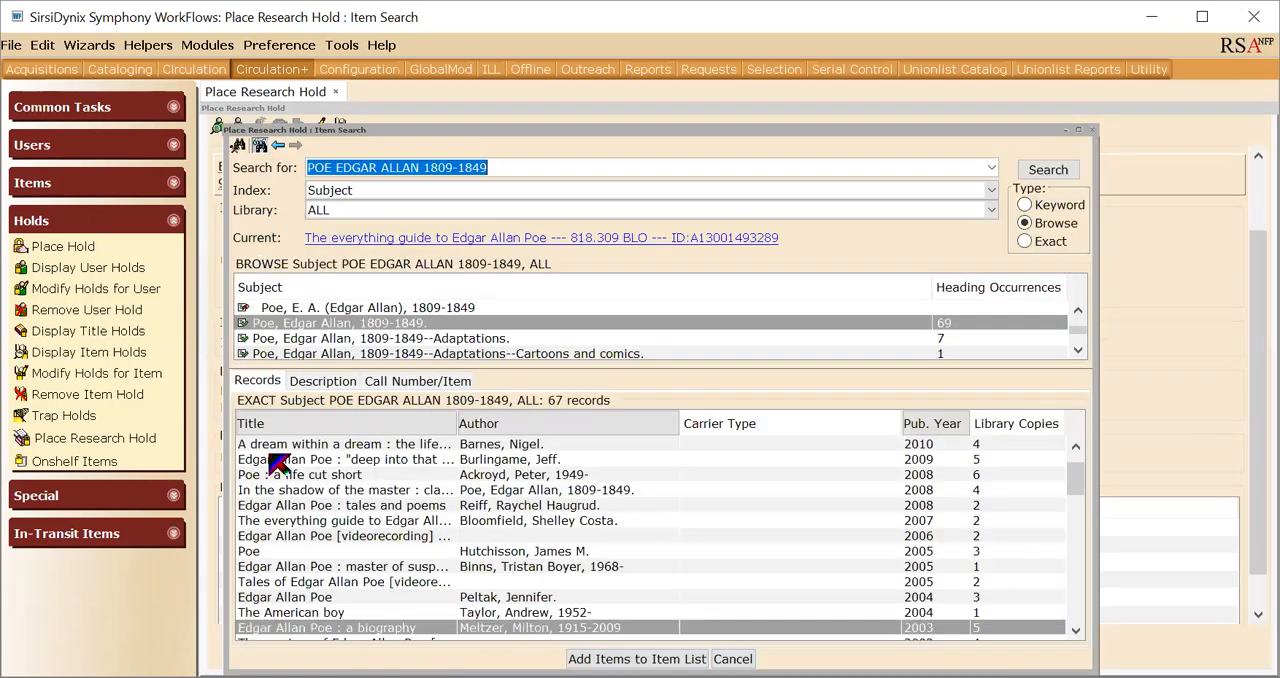
click(384, 537)
click(410, 582)
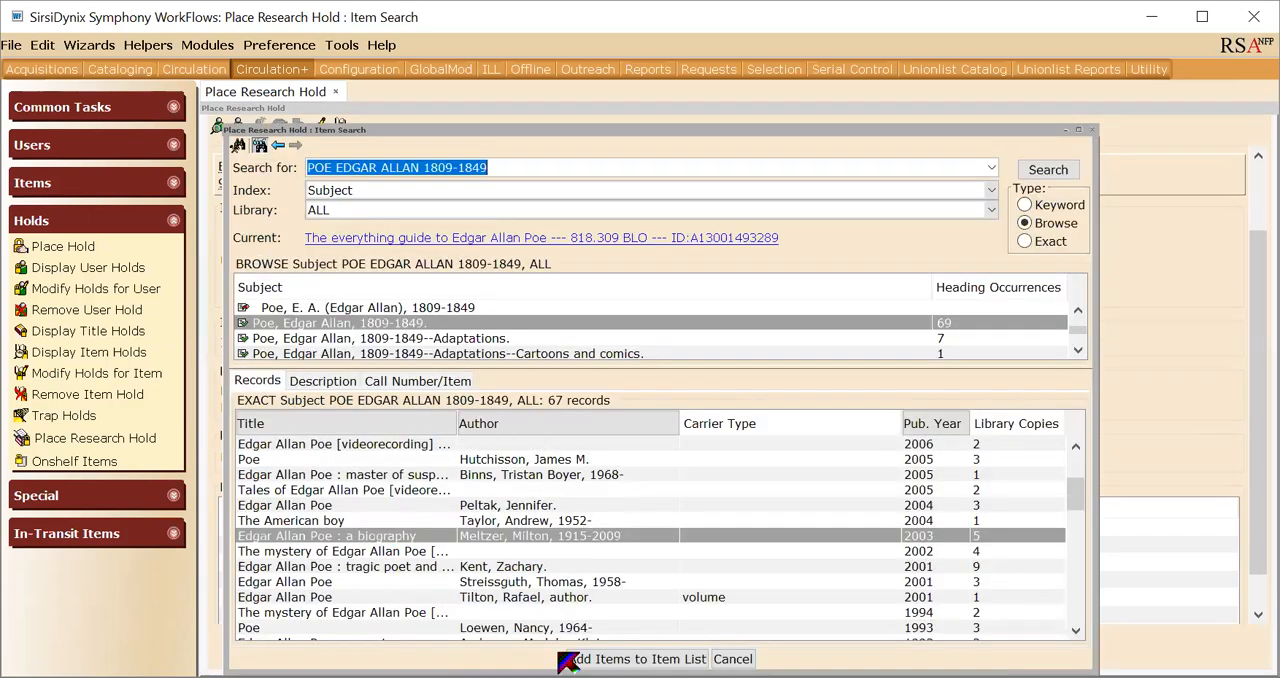
click(570, 659)
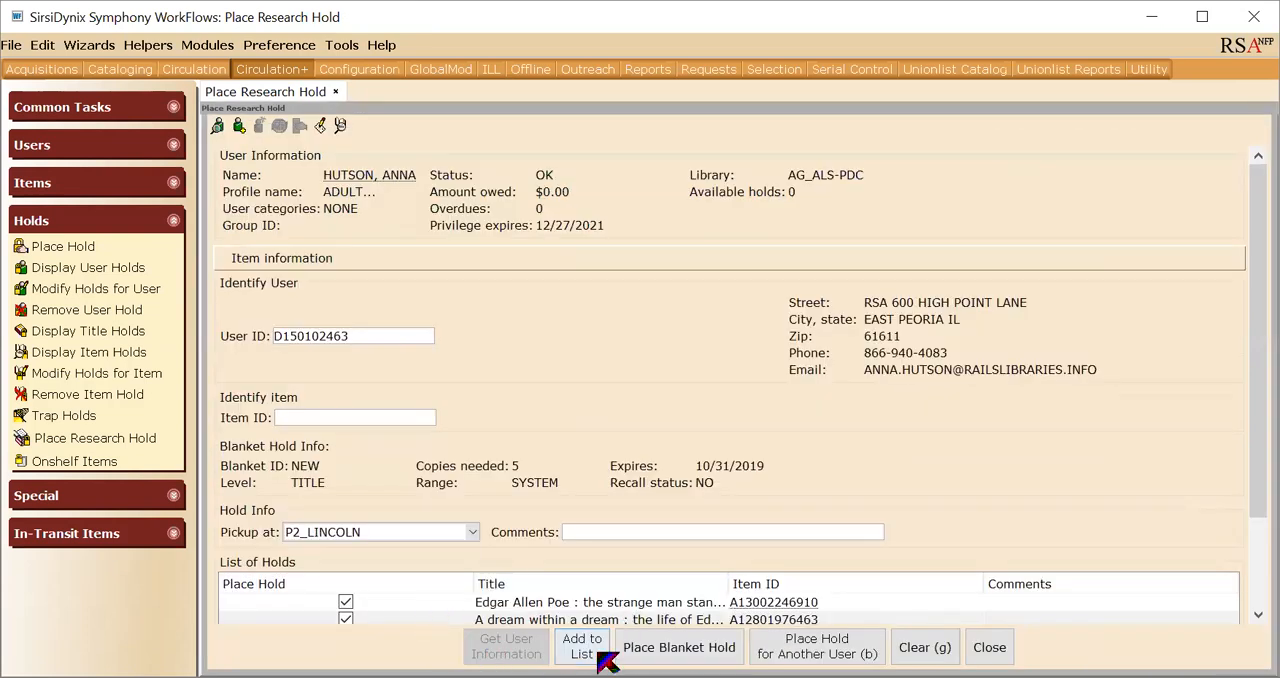
scroll(550, 567, down, 2)
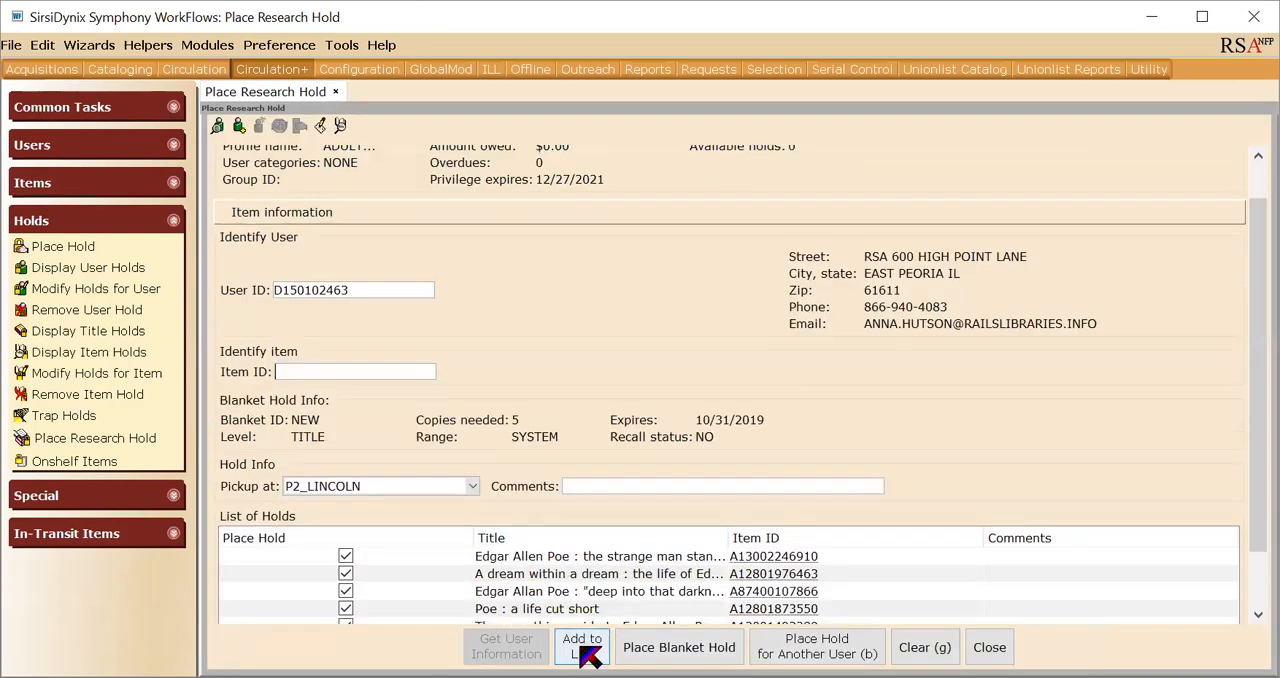
scroll(582, 648, up, 2)
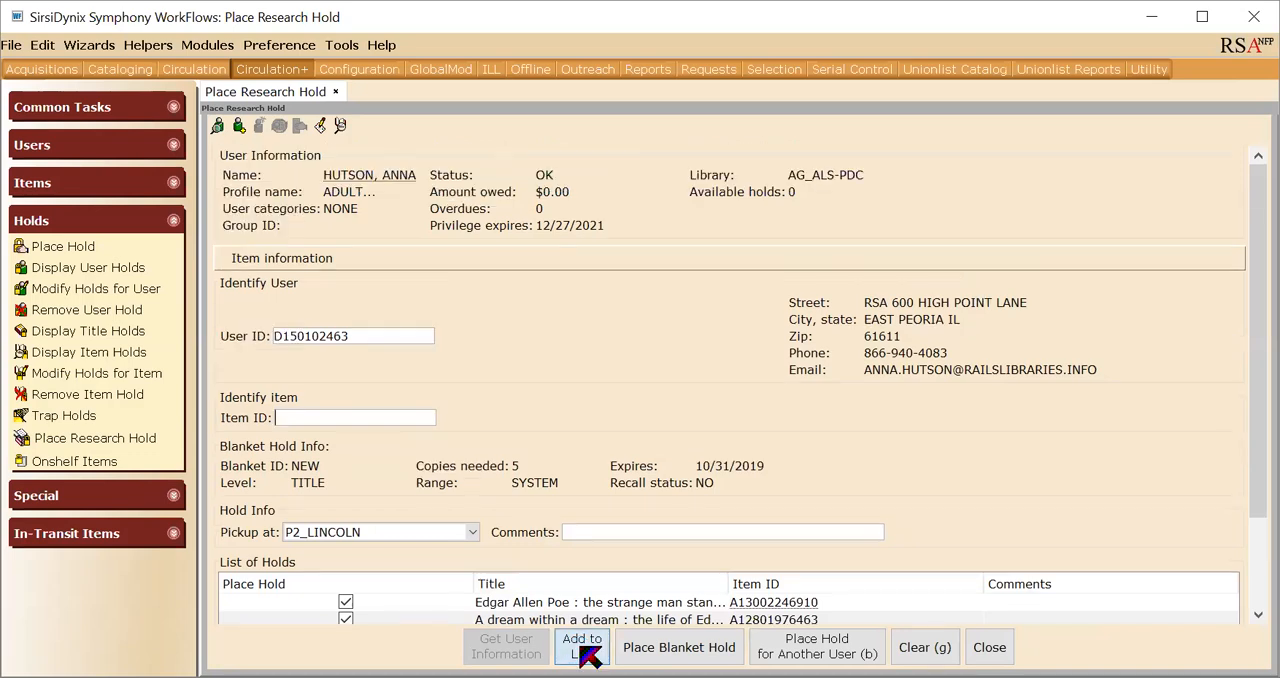
scroll(590, 412, down, 5)
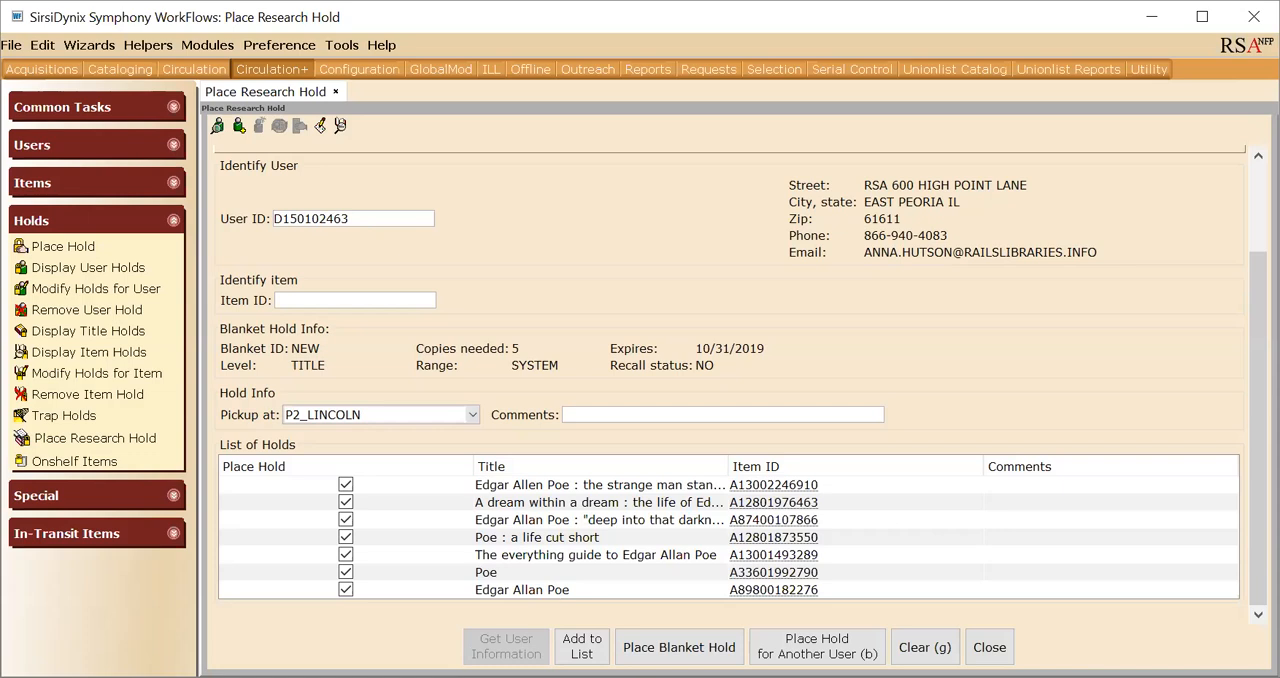
- Enter the hold comment "for spoopy book club." and place the blanket hold on all listed titles, closing the wizard when complete
click(582, 421)
text(for spoopy book club.)
click(686, 648)
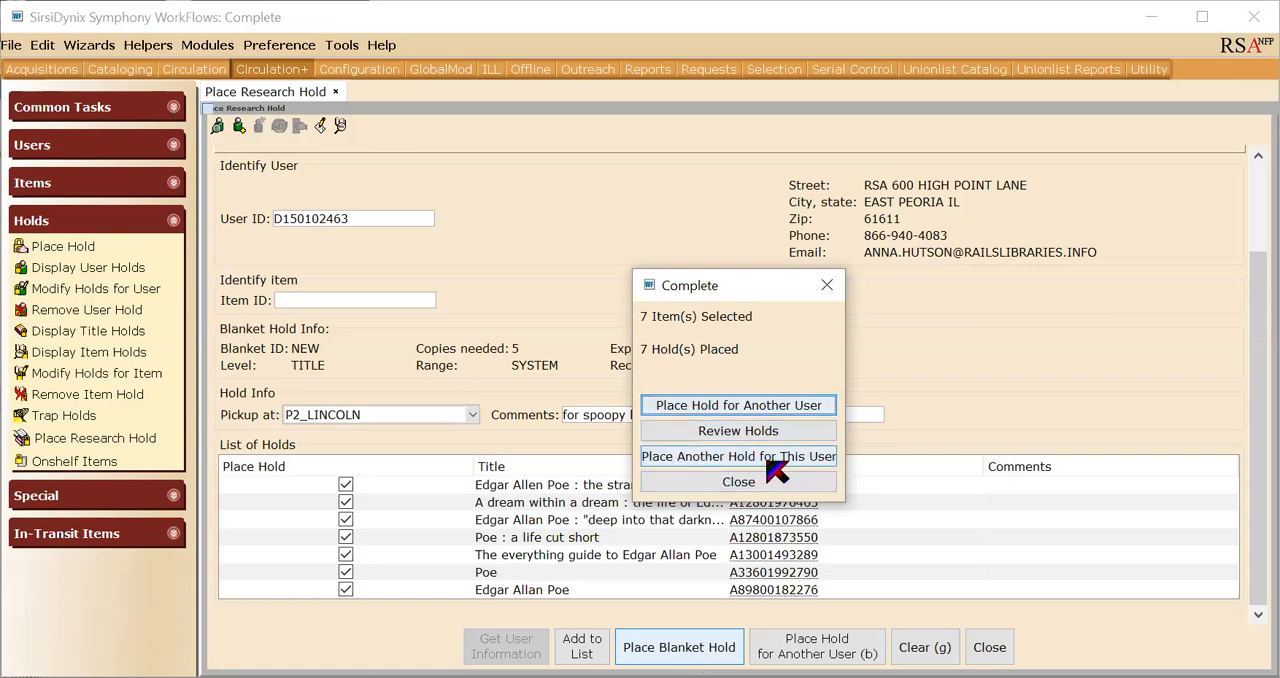
click(712, 494)
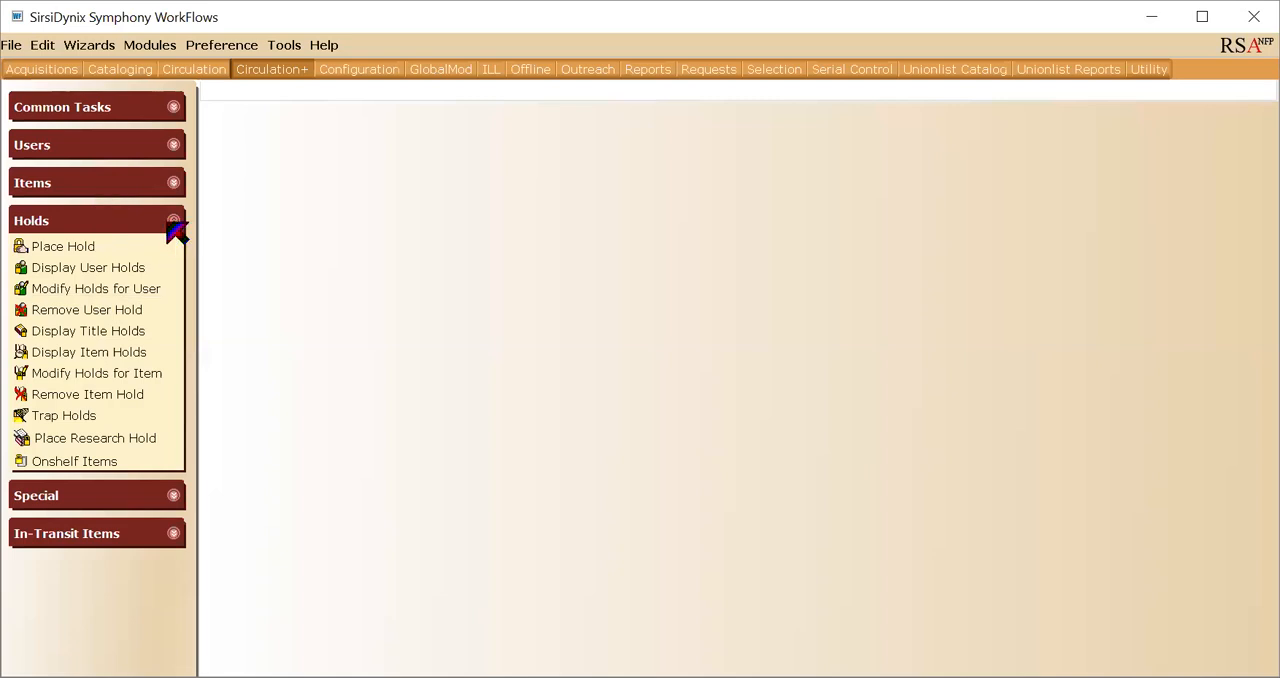
- Display the current patron's user record, examine the titles grouped under each blanket hold, and close the record
click(171, 218)
click(89, 148)
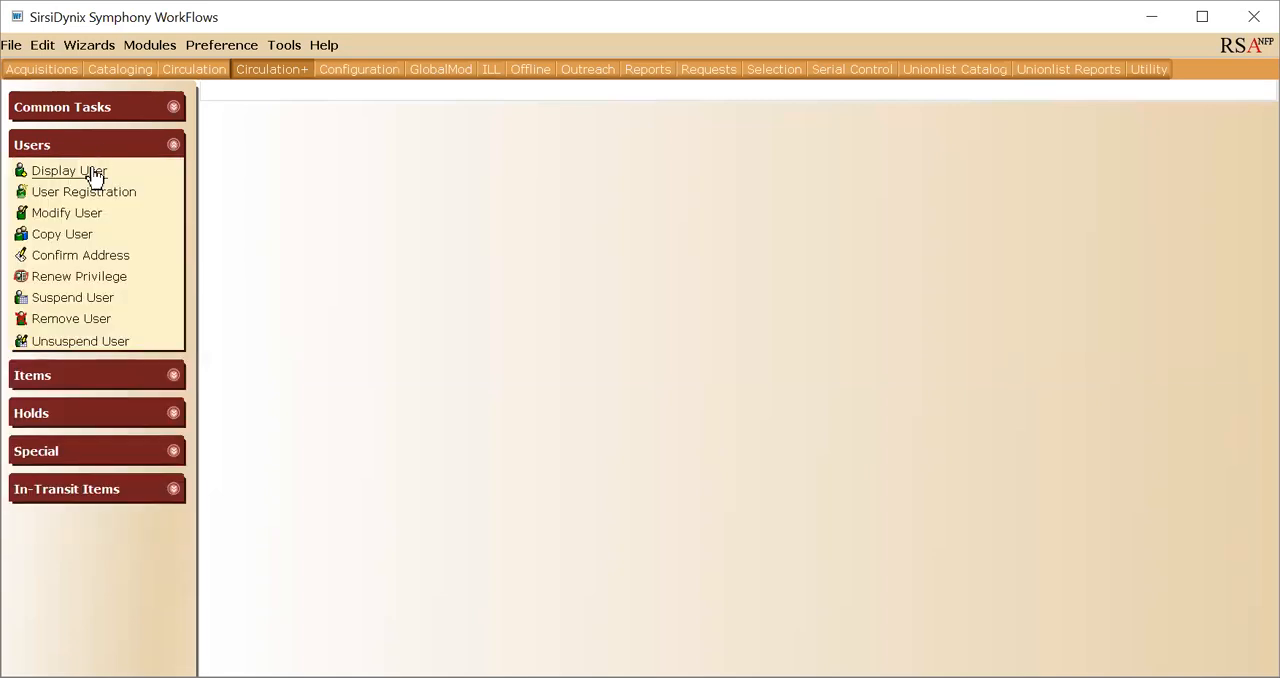
click(70, 171)
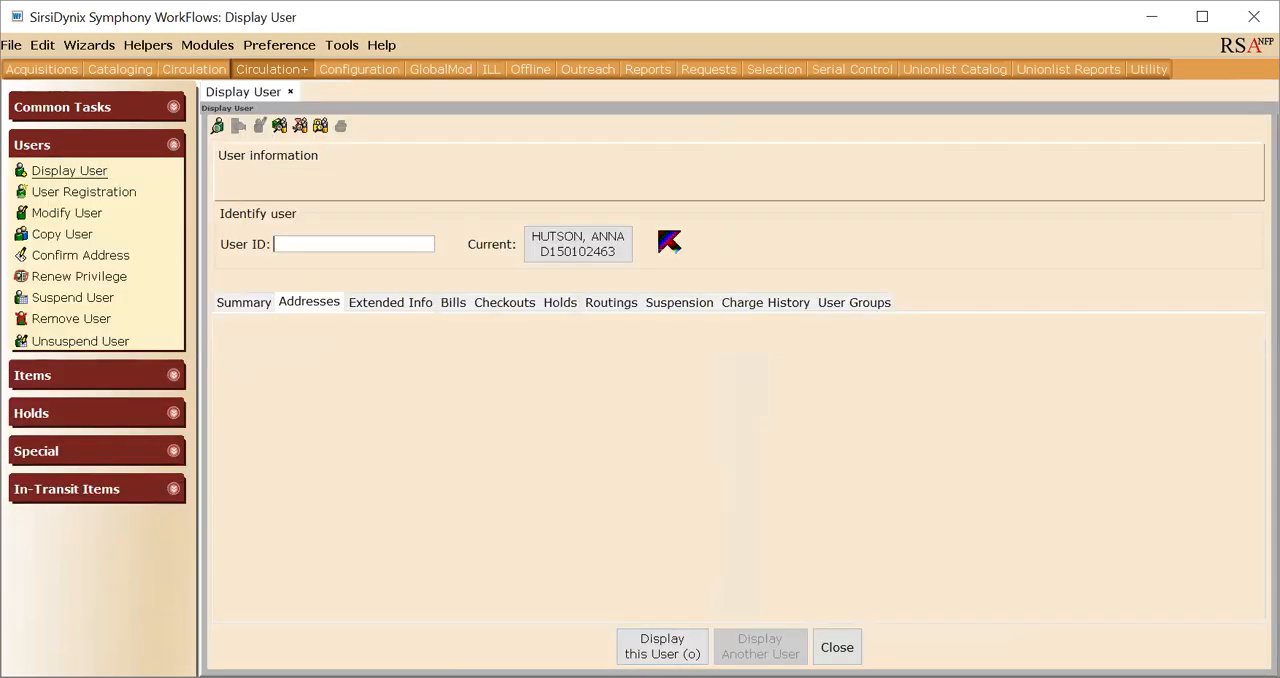
click(572, 256)
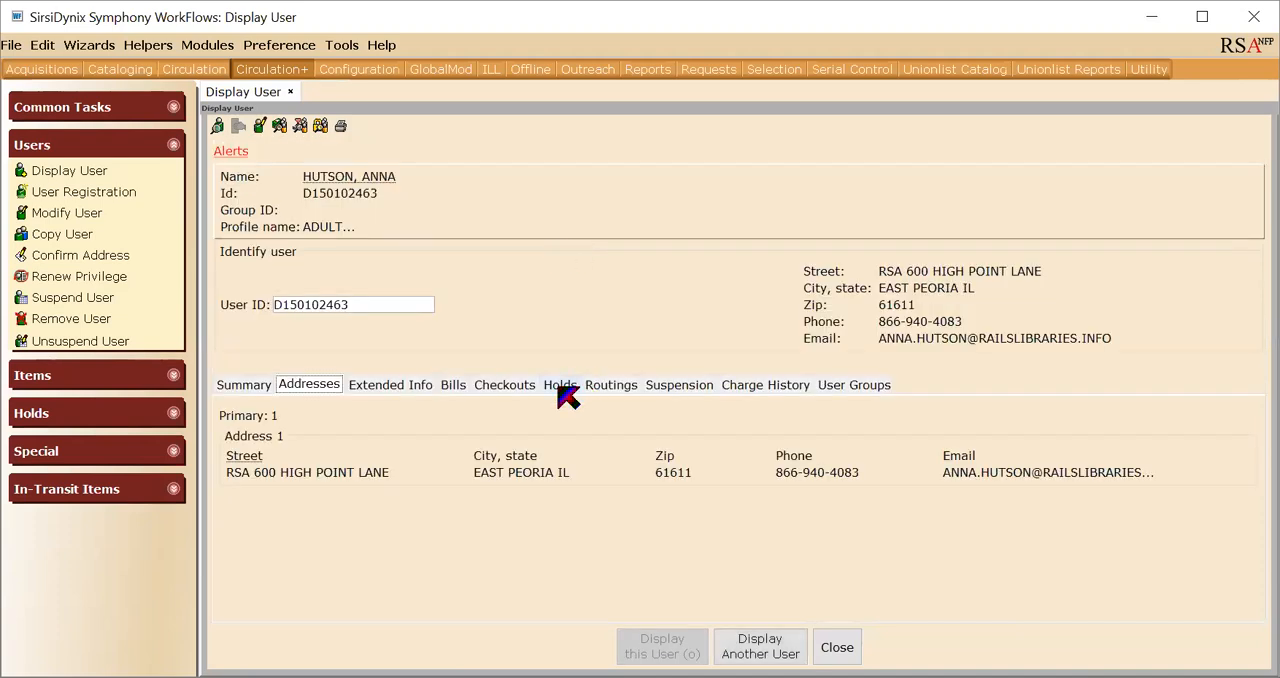
click(562, 389)
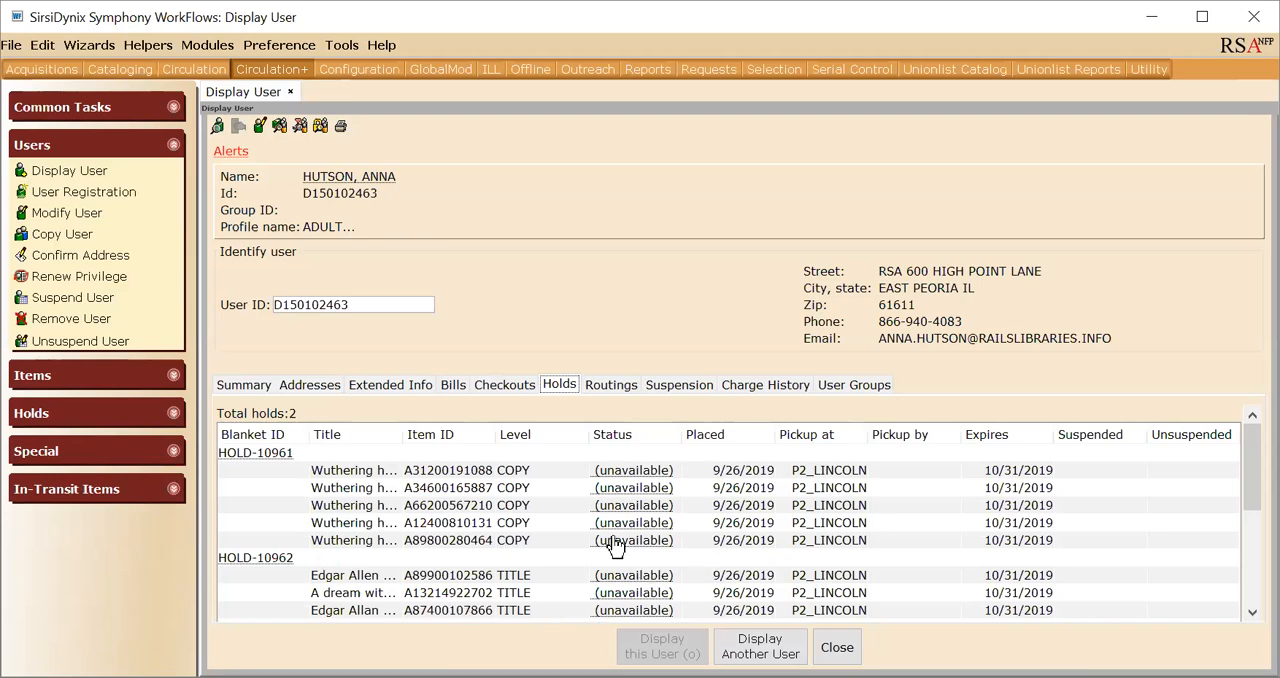
drag(1252, 491, 1252, 536)
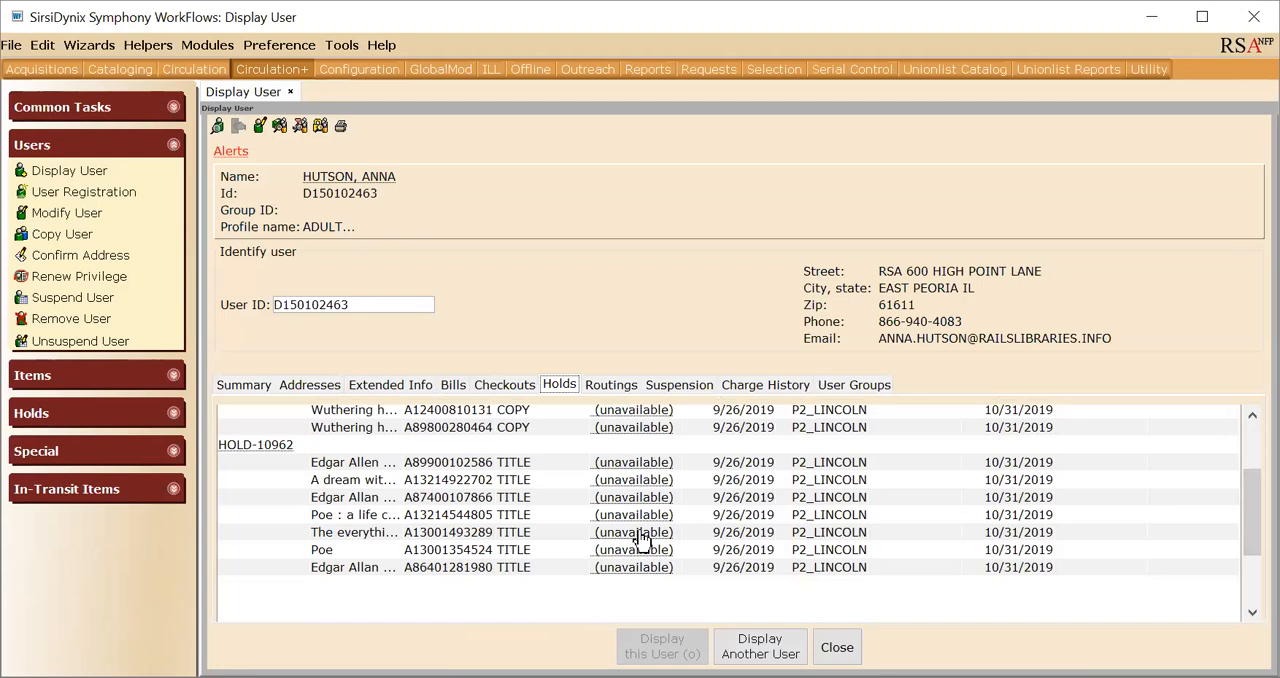
drag(1249, 476, 1248, 437)
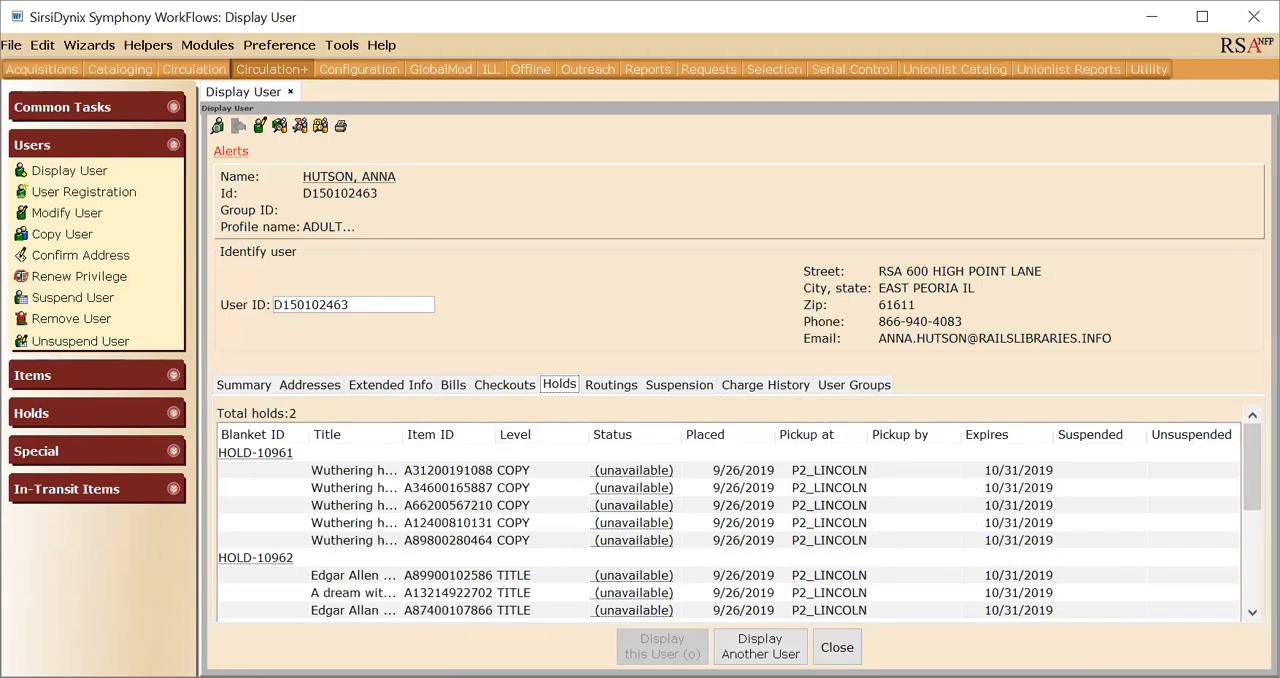
click(838, 648)
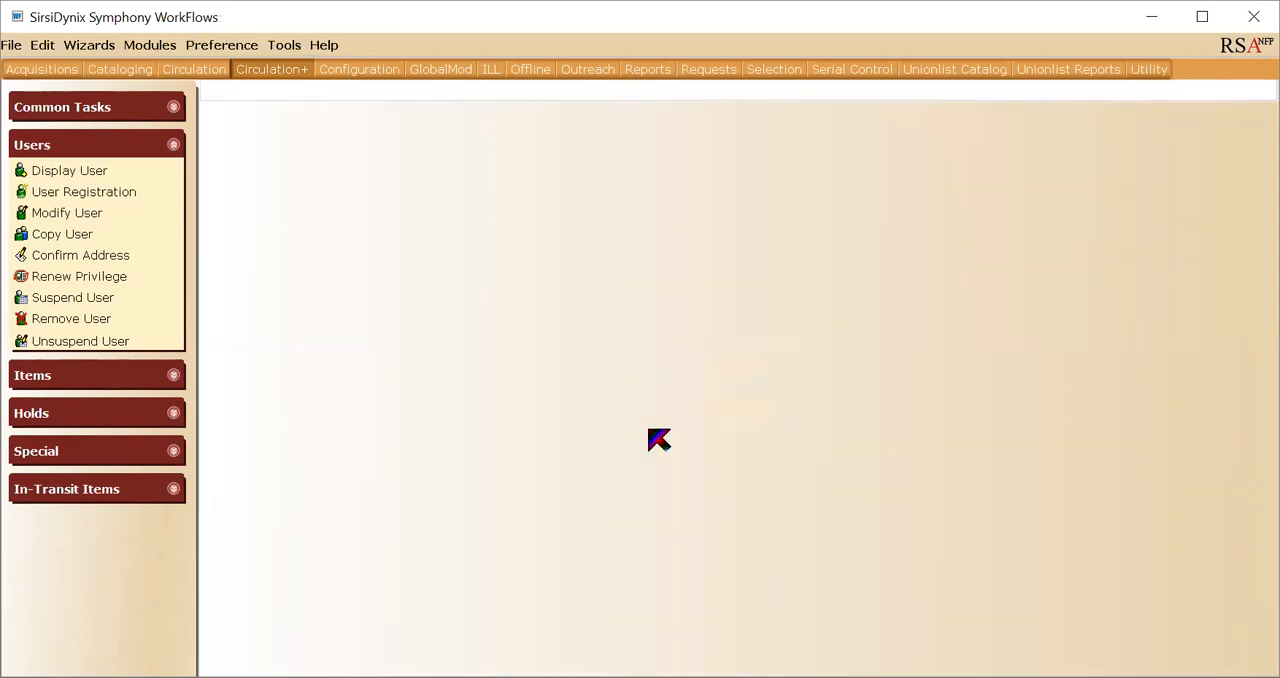